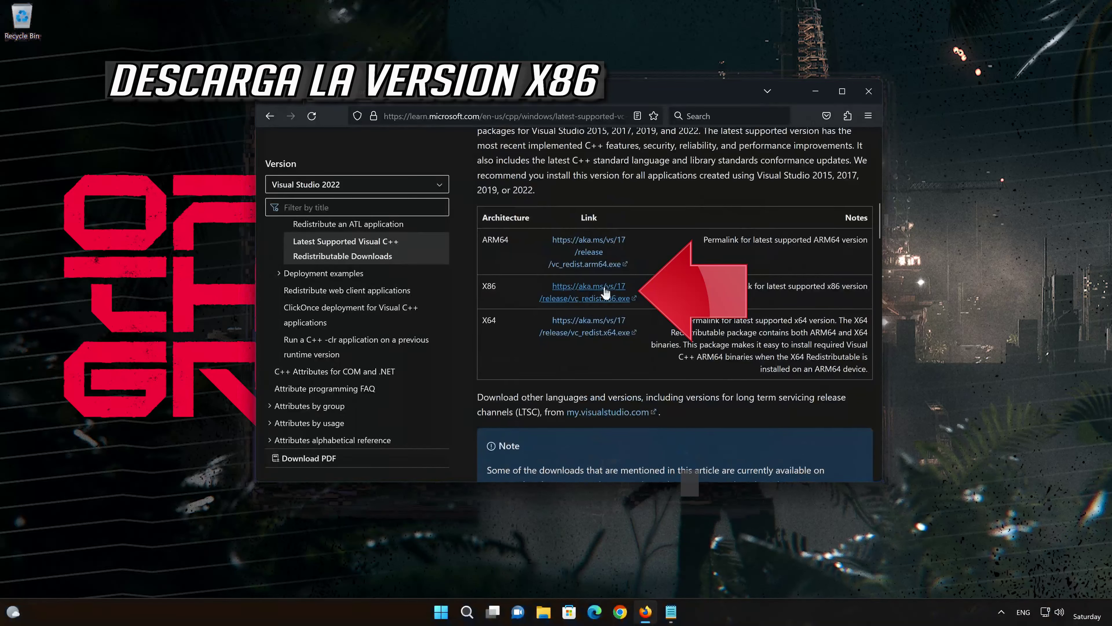
Download the X86 and X64 Visual C++ Redistributable installers for Visual Studio 2022 and close the browser.
{"action": "left_click", "coordinate": [588, 298]}
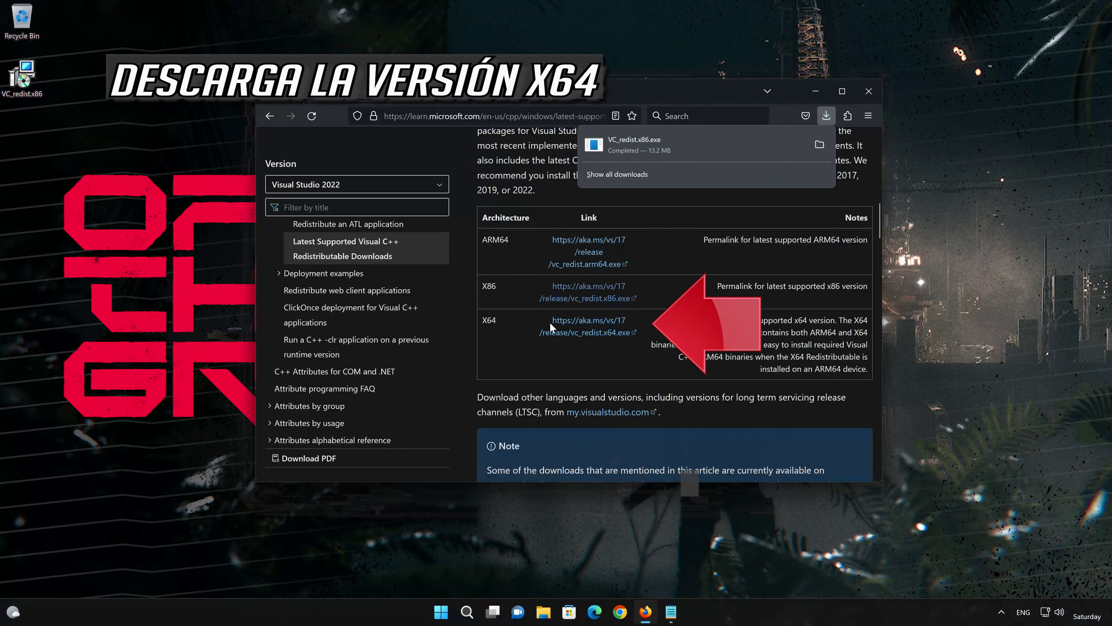
{"action": "left_click", "coordinate": [605, 334]}
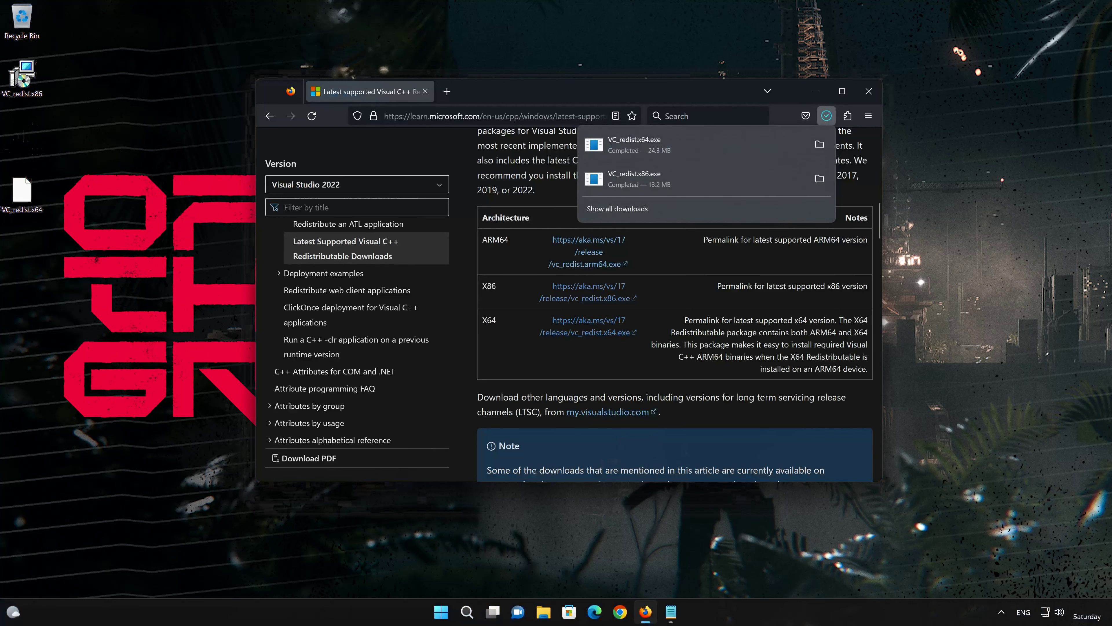
{"action": "left_click", "coordinate": [868, 91]}
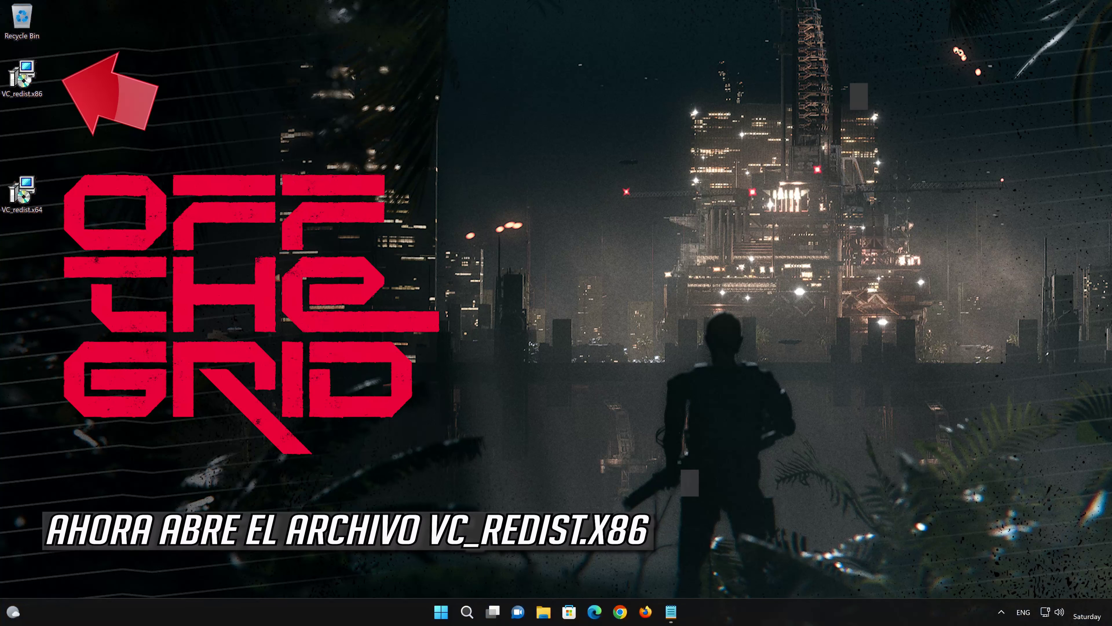
Install the x86 Visual C++ Redistributable from VC_redist.x86, accepting the license terms and allowing device changes, and close the installer.
{"action": "double_click", "coordinate": [23, 83]}
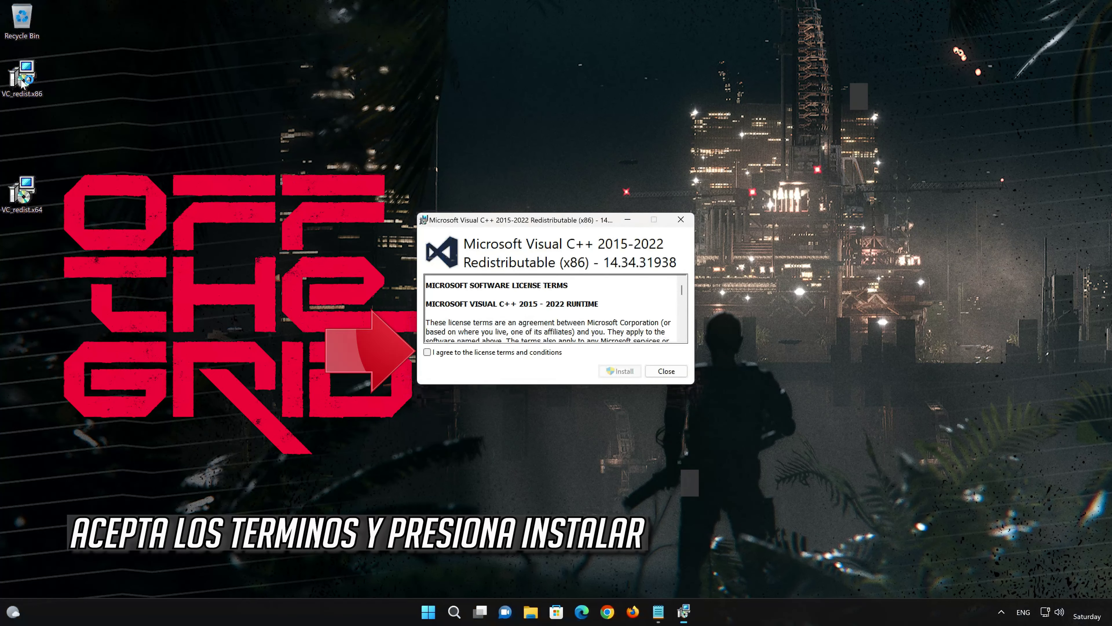
{"action": "left_click", "coordinate": [427, 352]}
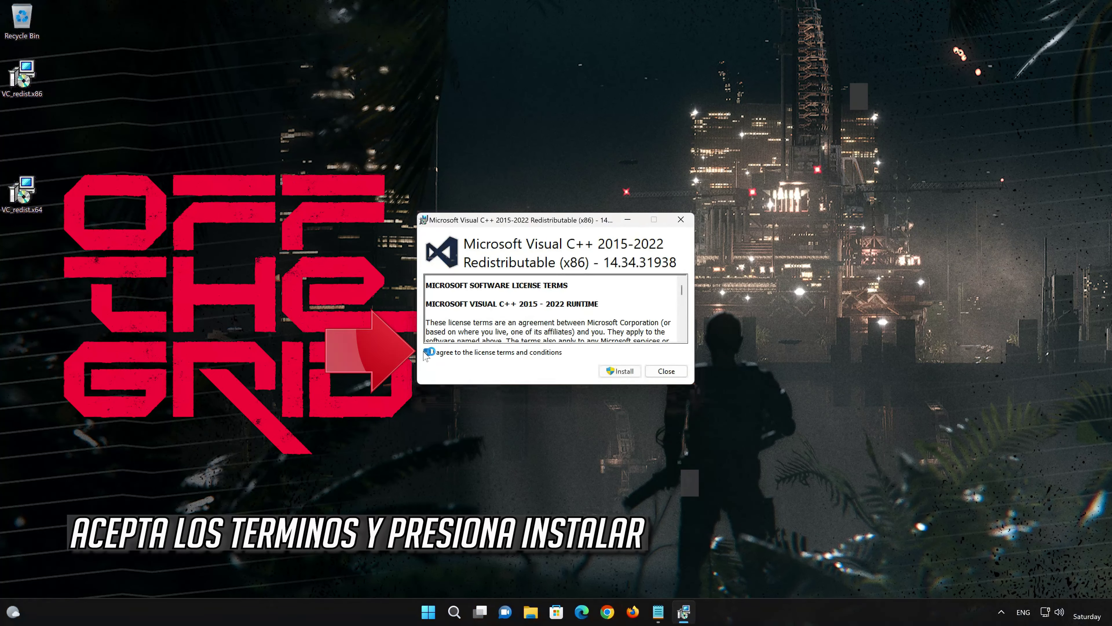
{"action": "left_click", "coordinate": [627, 373]}
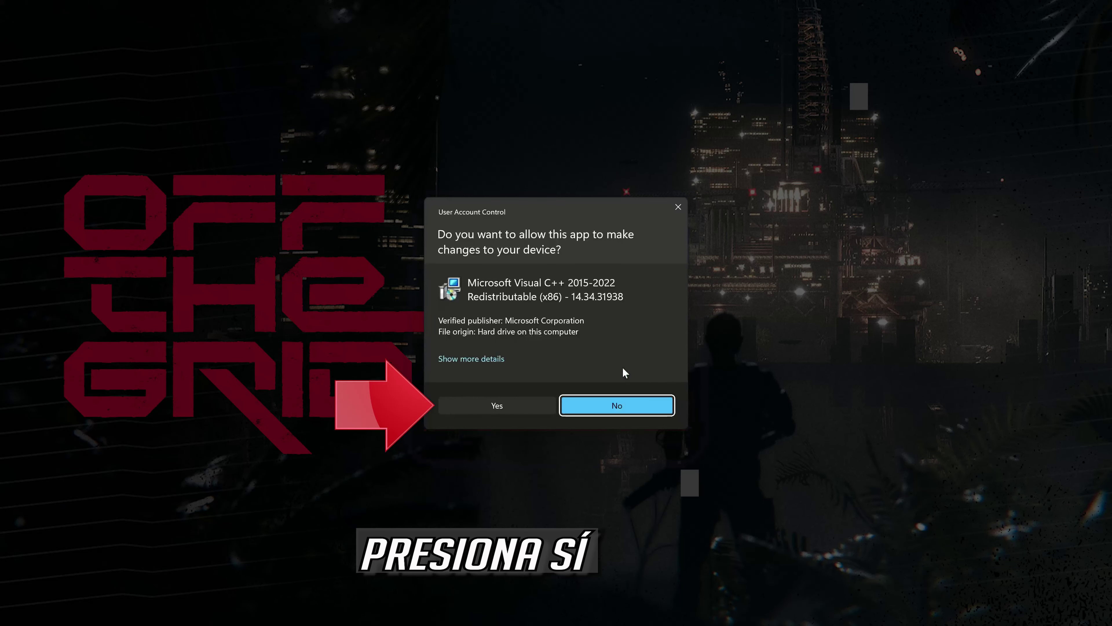
{"action": "left_click", "coordinate": [493, 410]}
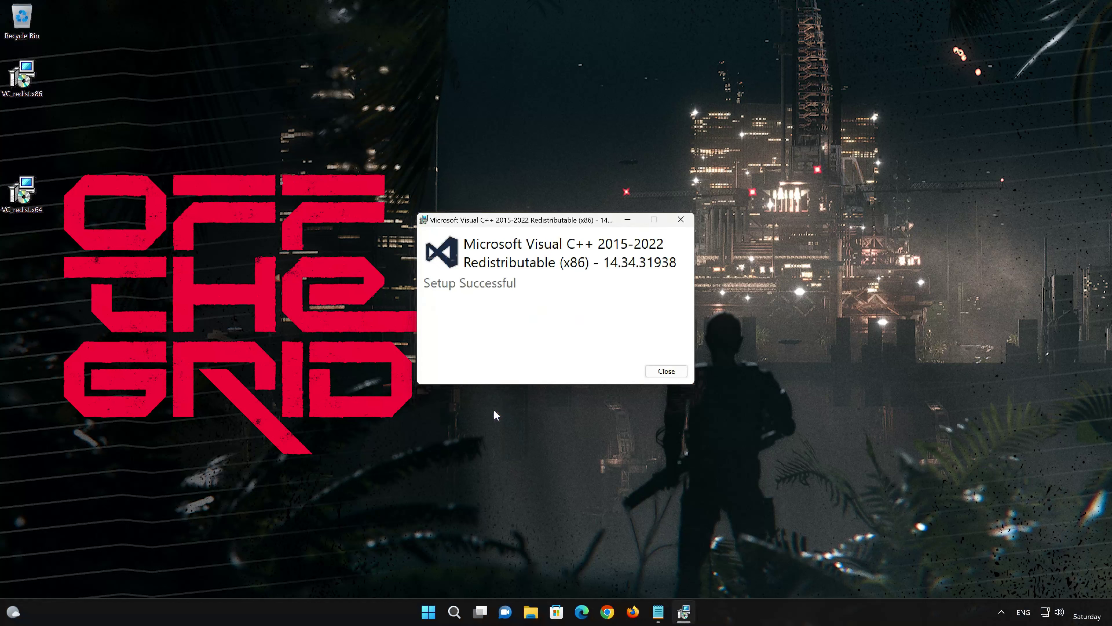
{"action": "left_click", "coordinate": [666, 371]}
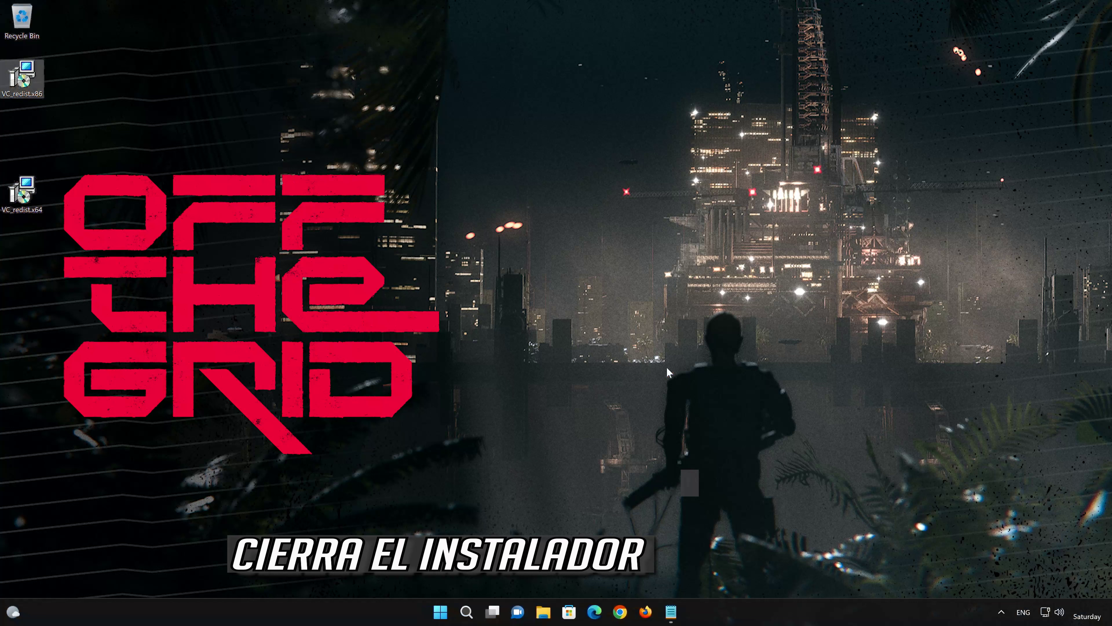
Install the x64 Visual C++ Redistributable from VC_redist.x64, accepting the license terms and allowing device changes, and close the installer.
{"action": "double_click", "coordinate": [21, 204]}
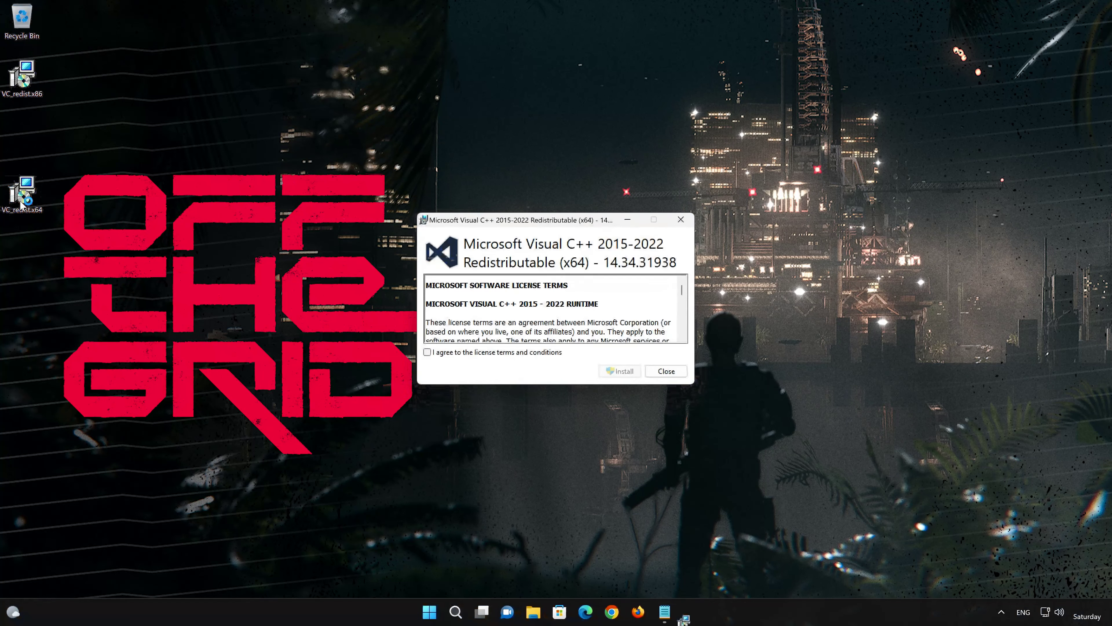
{"action": "left_click", "coordinate": [427, 352]}
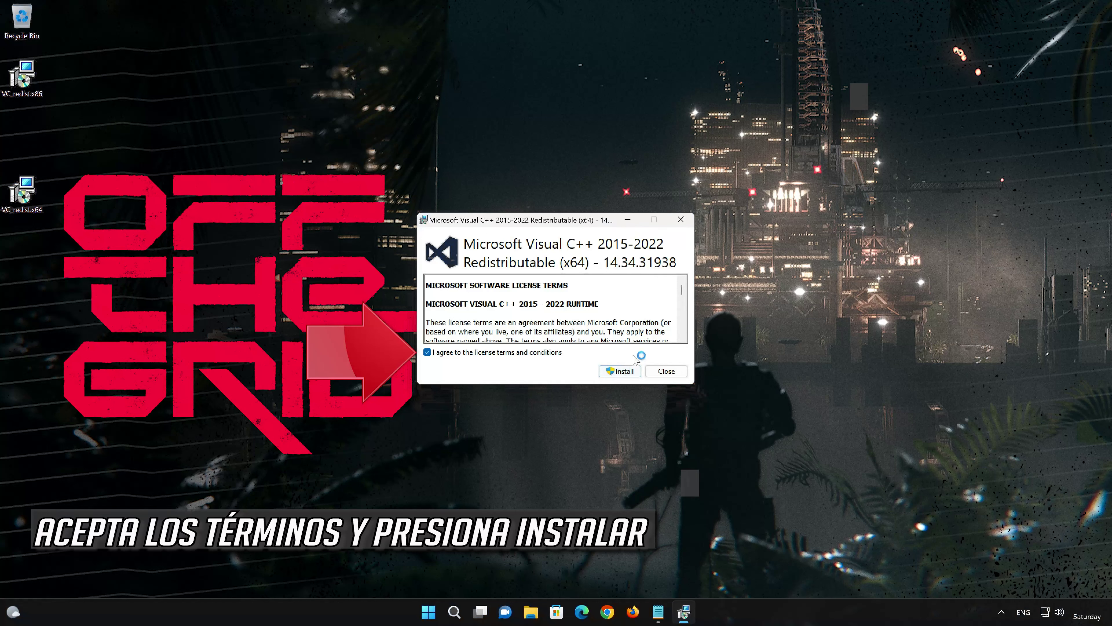
{"action": "left_click", "coordinate": [629, 372]}
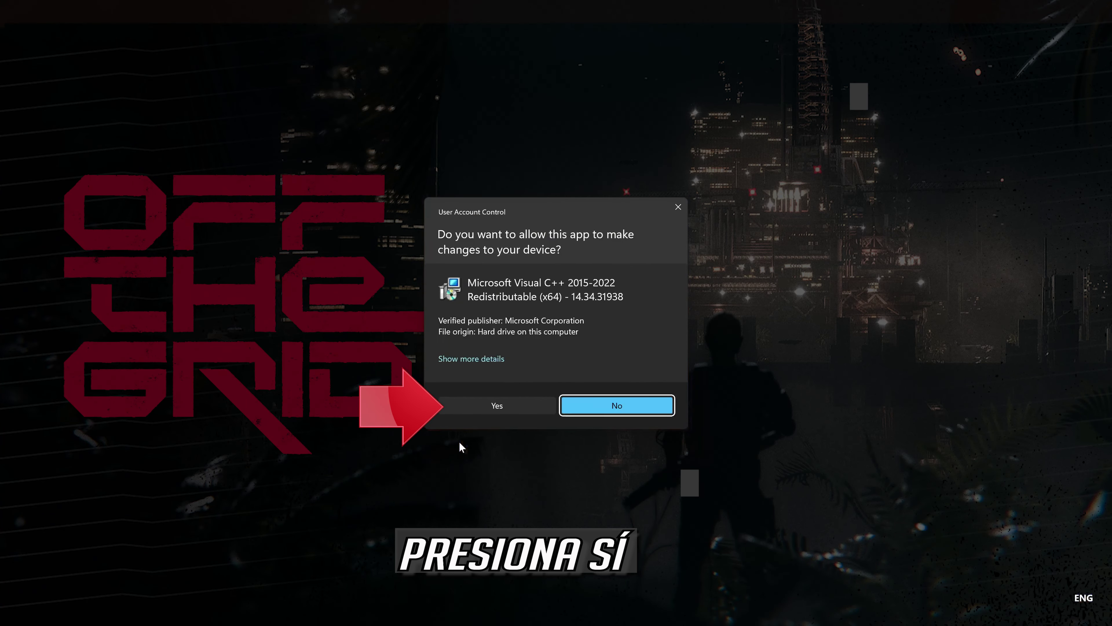
{"action": "left_click", "coordinate": [491, 406]}
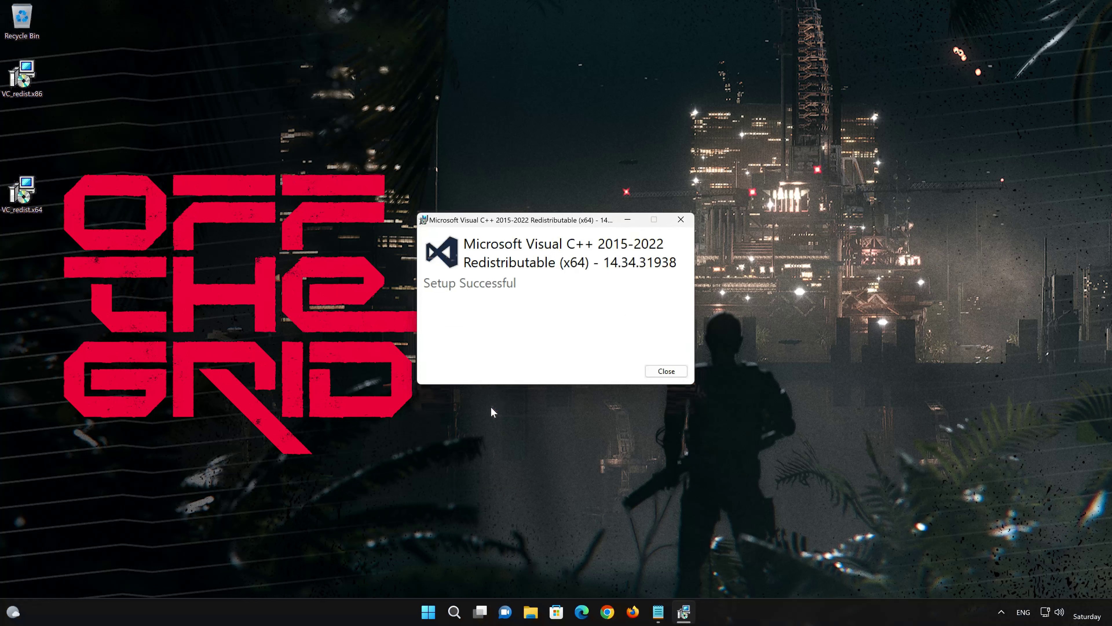
{"action": "left_click", "coordinate": [665, 372]}
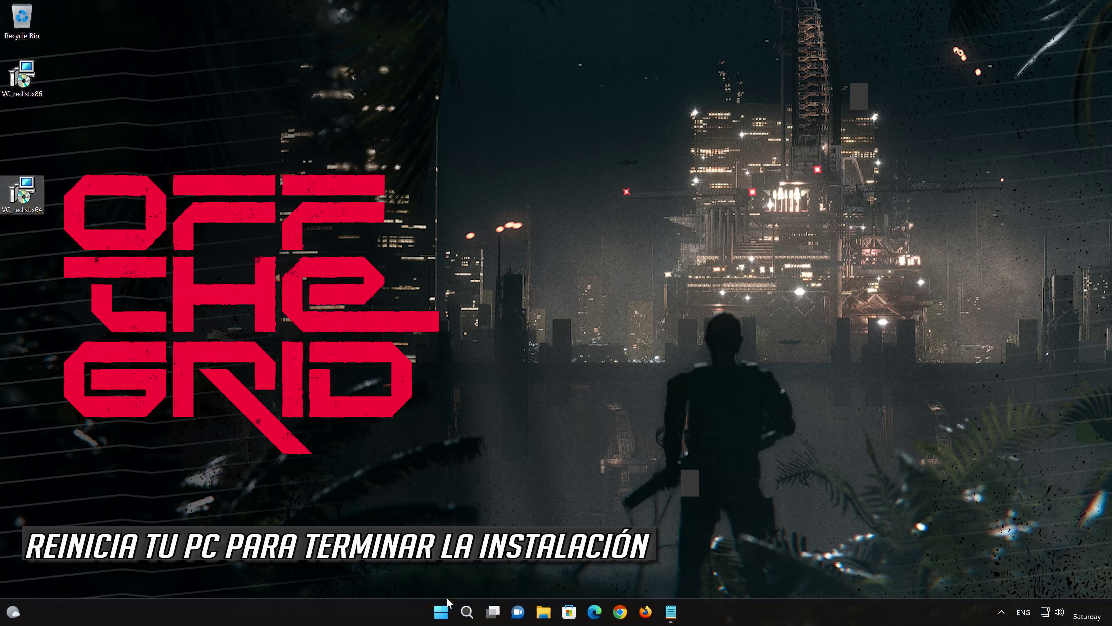
Restart the computer, forcing the restart even though Notepad is still open.
{"action": "left_click", "coordinate": [441, 612]}
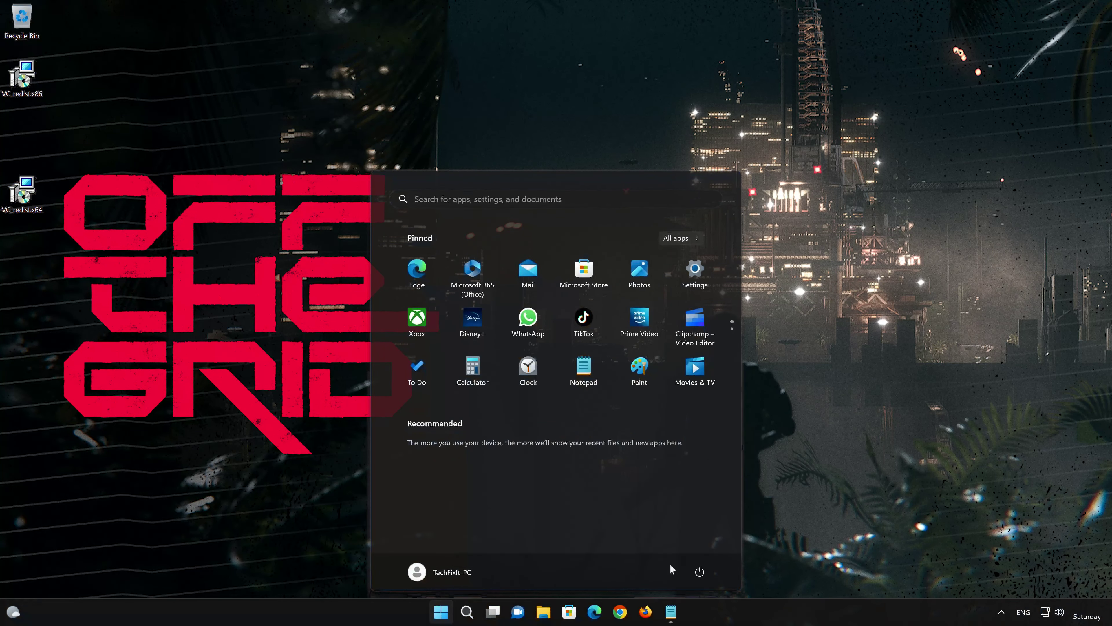
{"action": "left_click", "coordinate": [699, 571]}
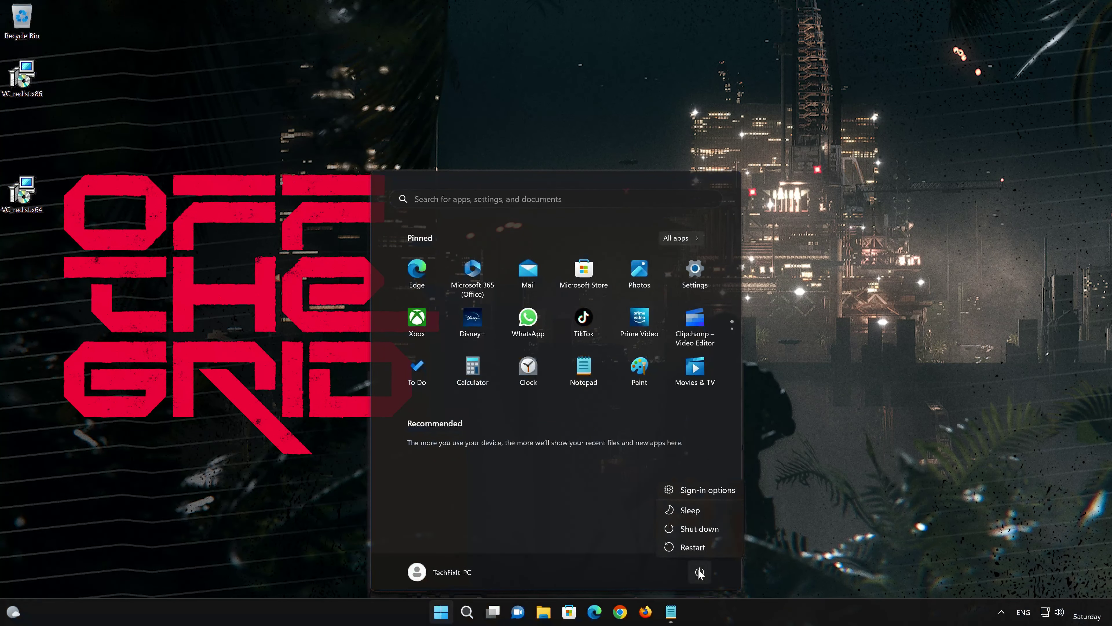
{"action": "left_click", "coordinate": [705, 543]}
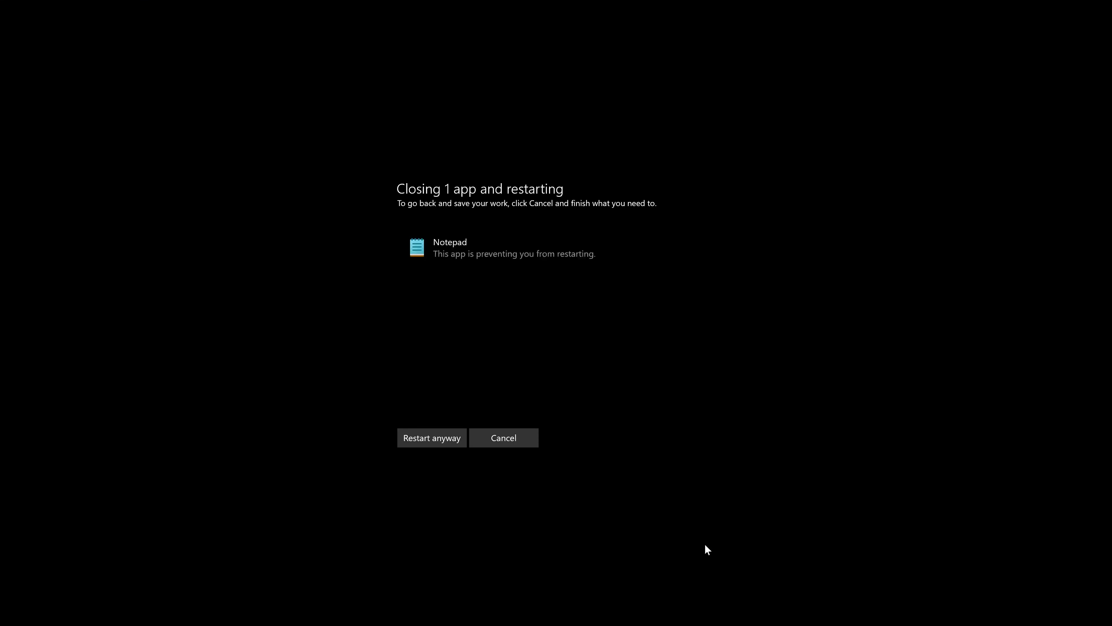
{"action": "left_click", "coordinate": [418, 440]}
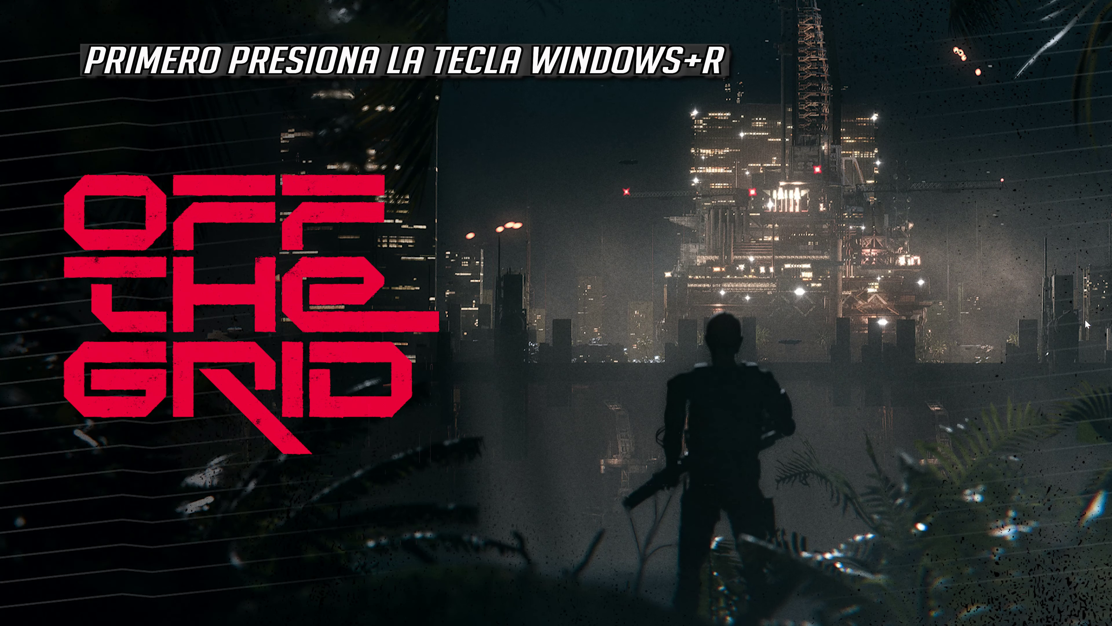
Open Device Manager by running devmgmt.msc and move its window towards the middle of the screen.
{"action": "key", "text": "super+r"}
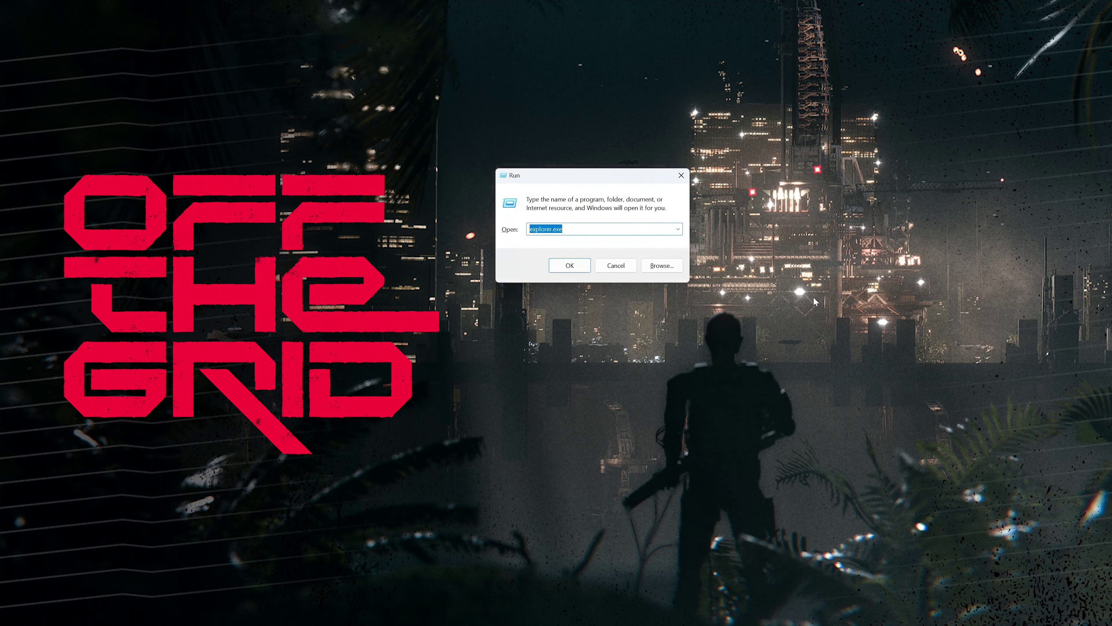
{"action": "type", "text": "devmgmt."}
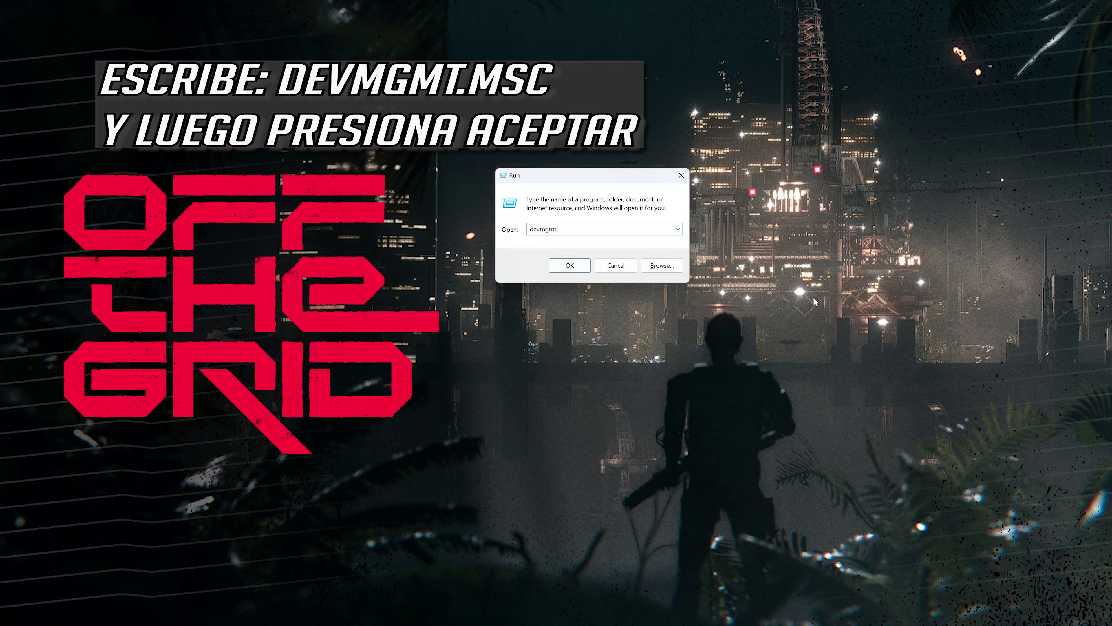
{"action": "type", "text": "msc"}
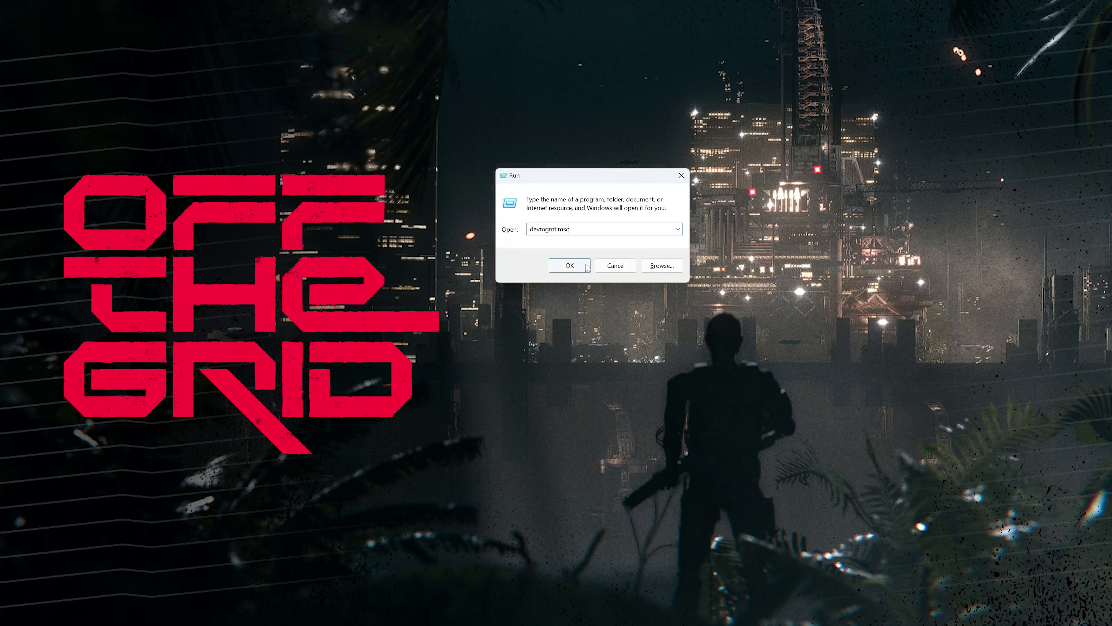
{"action": "left_click", "coordinate": [559, 268]}
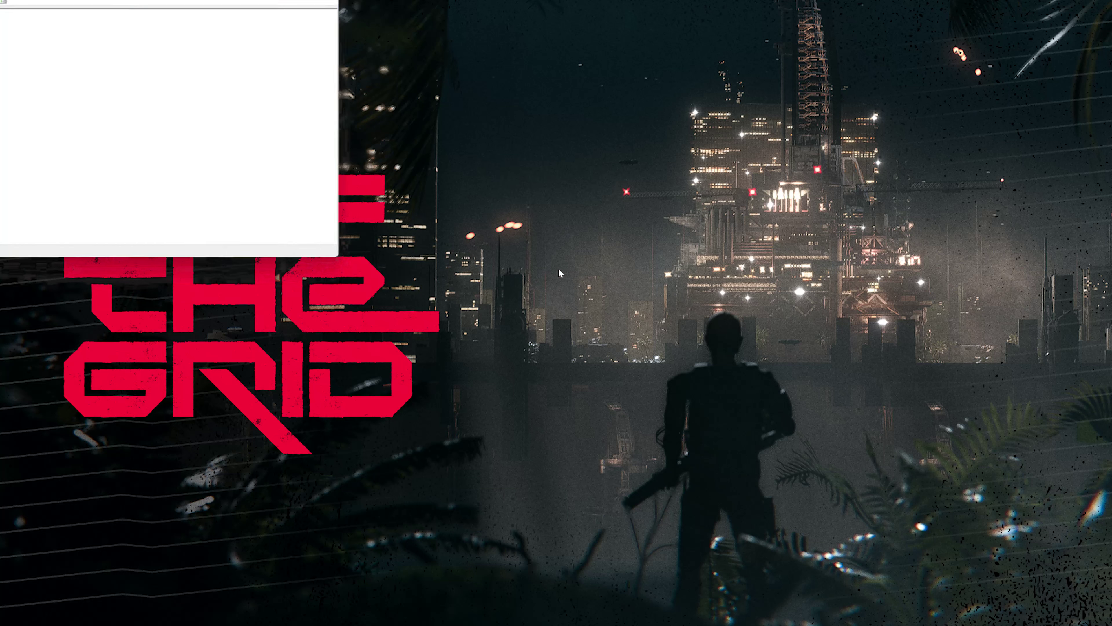
{"action": "left_click_drag", "start_coordinate": [223, 0], "coordinate": [617, 121]}
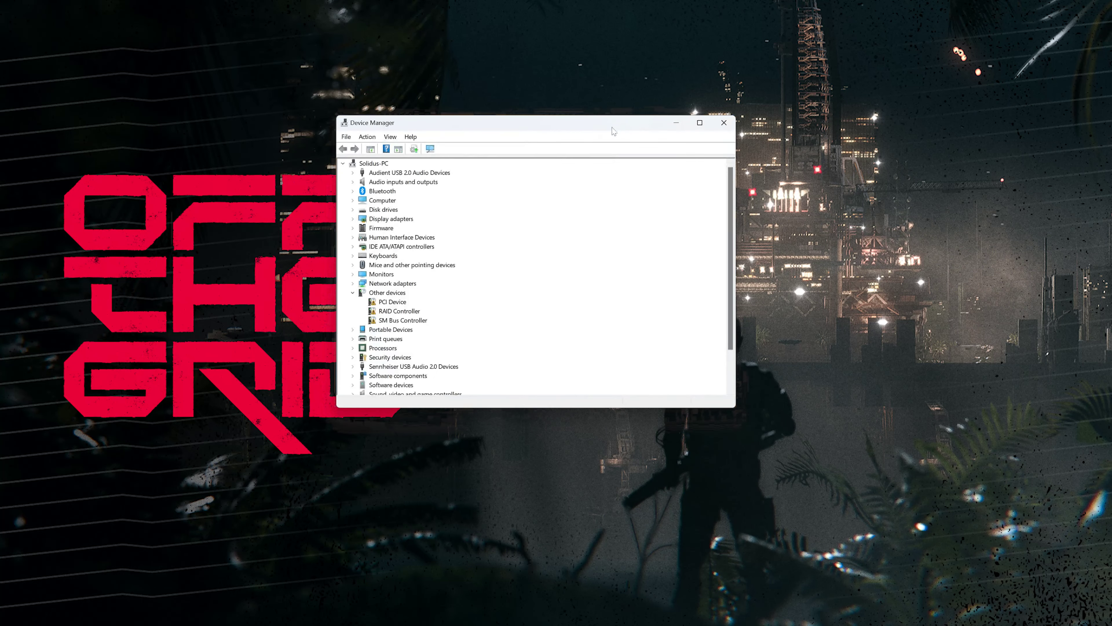
Expand the display adapters and open the driver properties of the NVIDIA GeForce RTX 4090.
{"action": "left_click", "coordinate": [391, 218]}
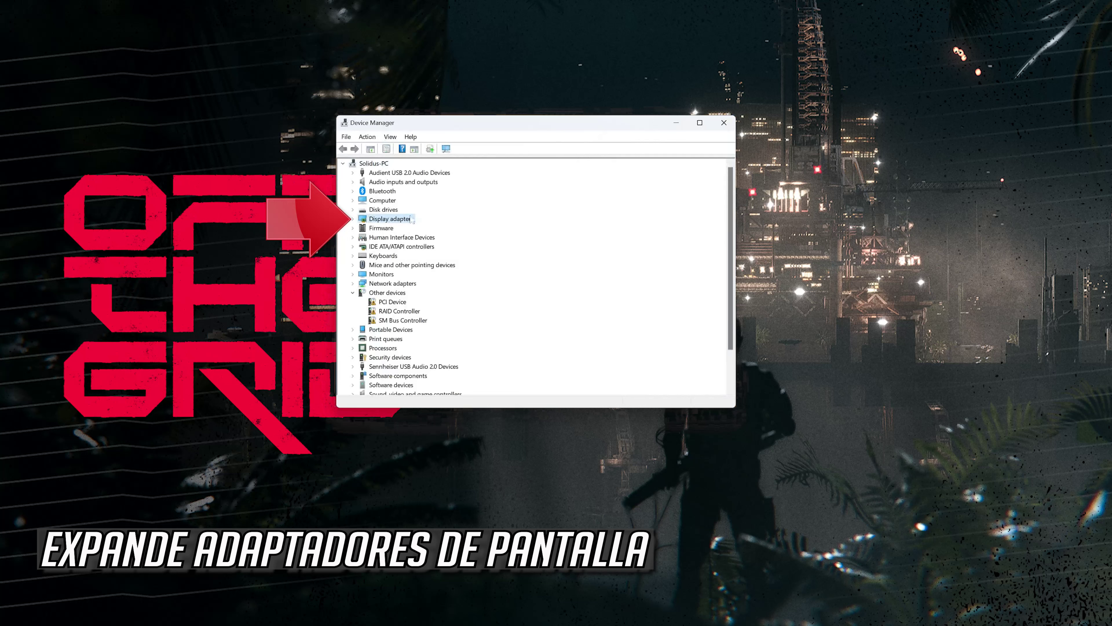
{"action": "left_click", "coordinate": [353, 219]}
{"action": "left_click", "coordinate": [391, 229]}
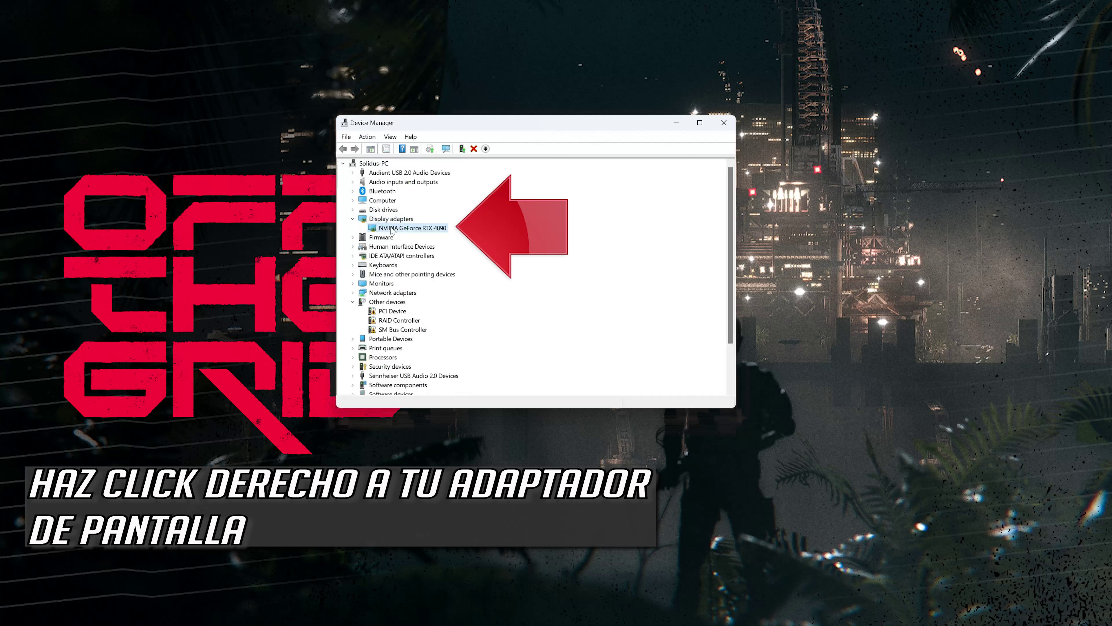
{"action": "right_click", "coordinate": [392, 231]}
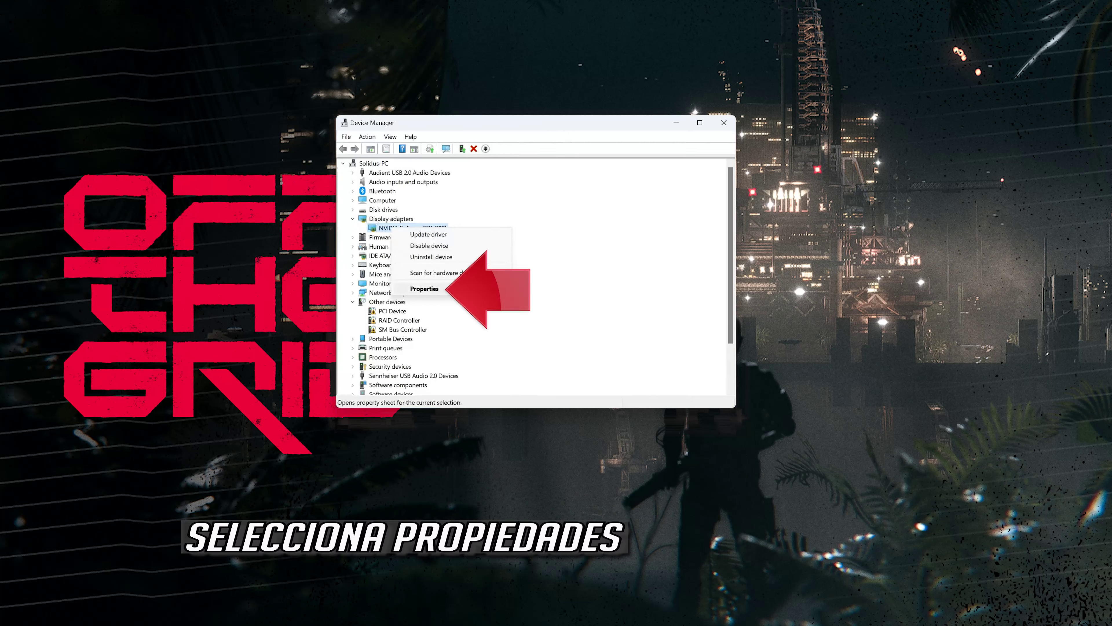
{"action": "left_click", "coordinate": [424, 289]}
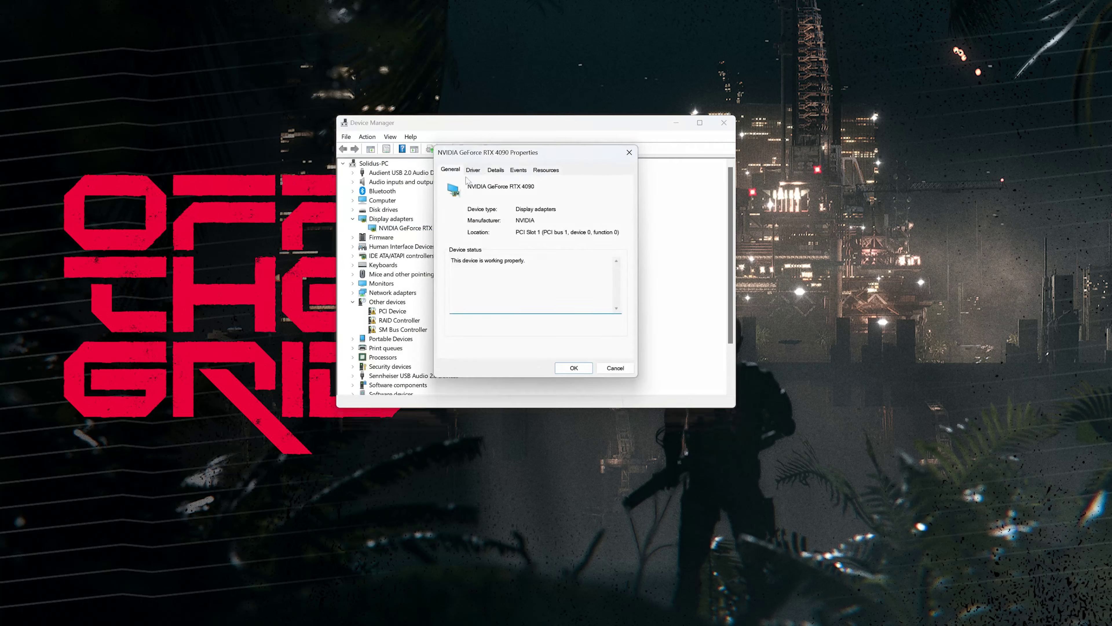
{"action": "left_click", "coordinate": [475, 170]}
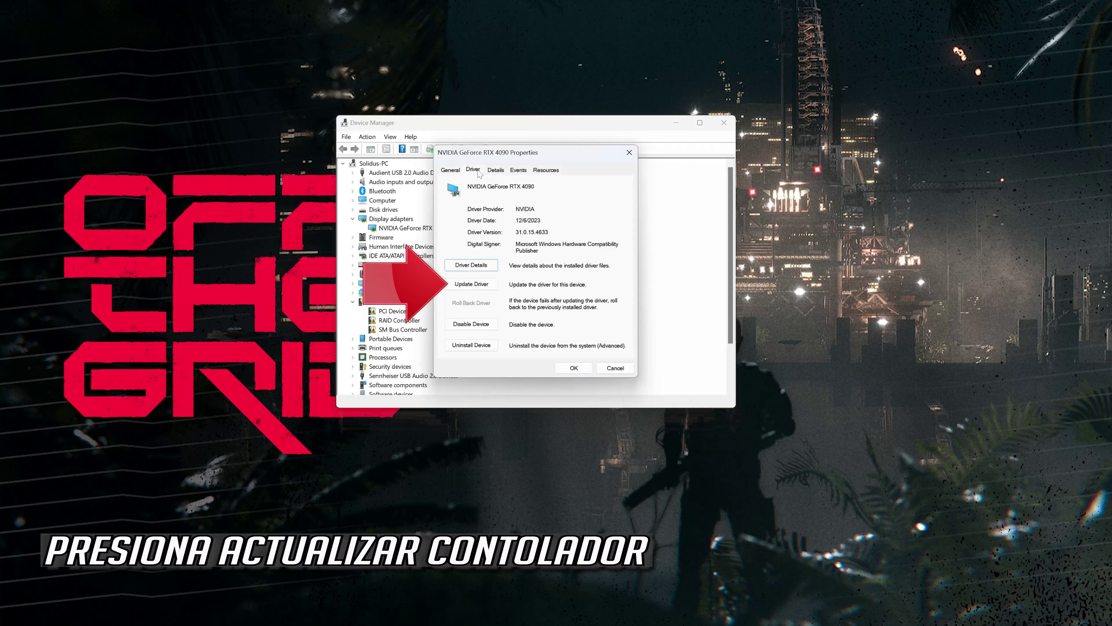
Search automatically for an updated driver for the NVIDIA GeForce RTX 4090 and check for updates in Windows Update.
{"action": "left_click", "coordinate": [465, 285]}
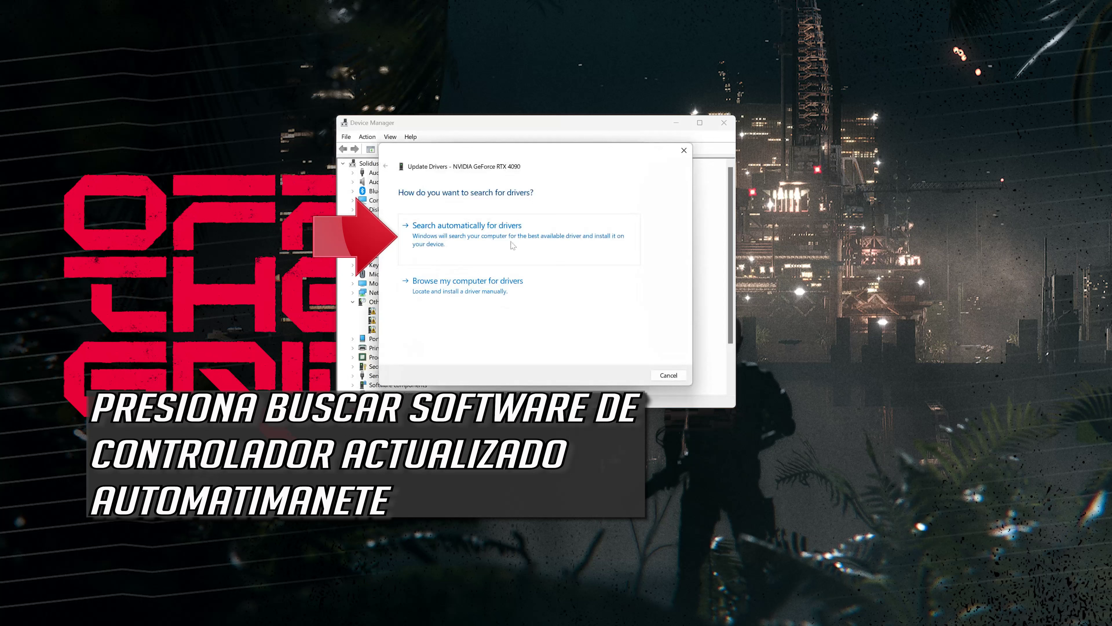
{"action": "left_click", "coordinate": [530, 244]}
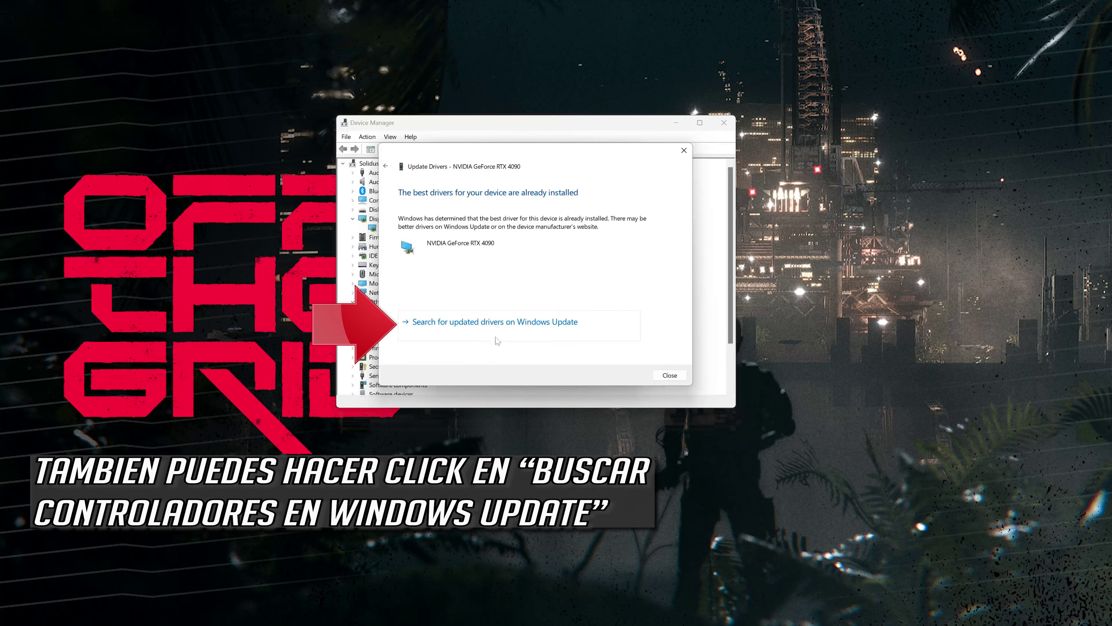
{"action": "left_click", "coordinate": [522, 324]}
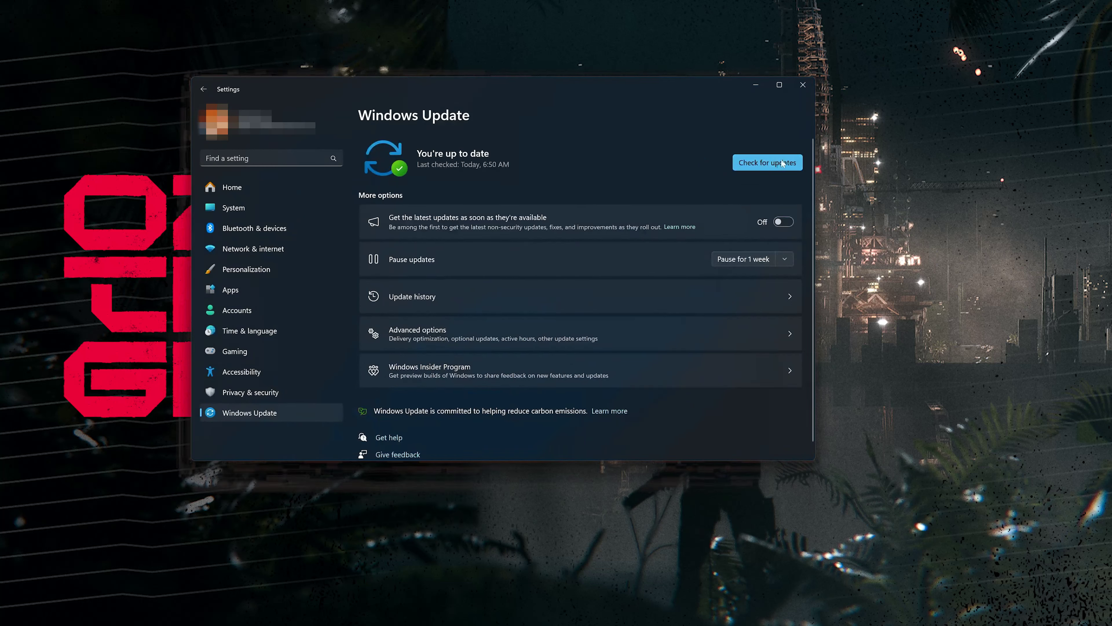
{"action": "left_click", "coordinate": [759, 170]}
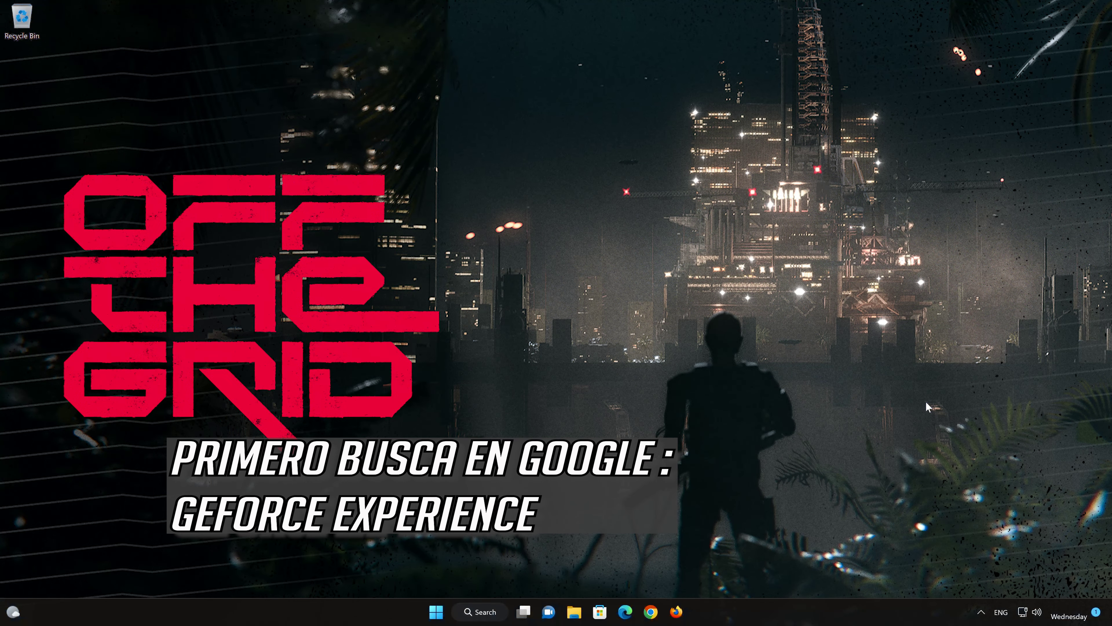
Switch to Firefox, move its window towards the middle of the screen, and search Google for geforce experience.
{"action": "left_click", "coordinate": [676, 612]}
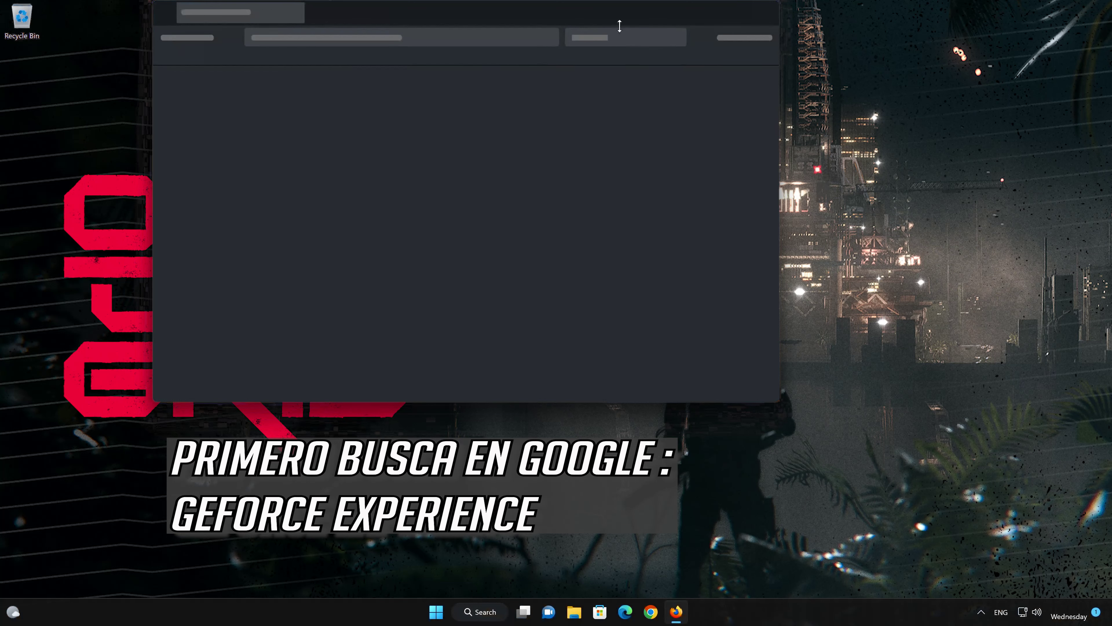
{"action": "left_click_drag", "start_coordinate": [621, 14], "coordinate": [720, 89]}
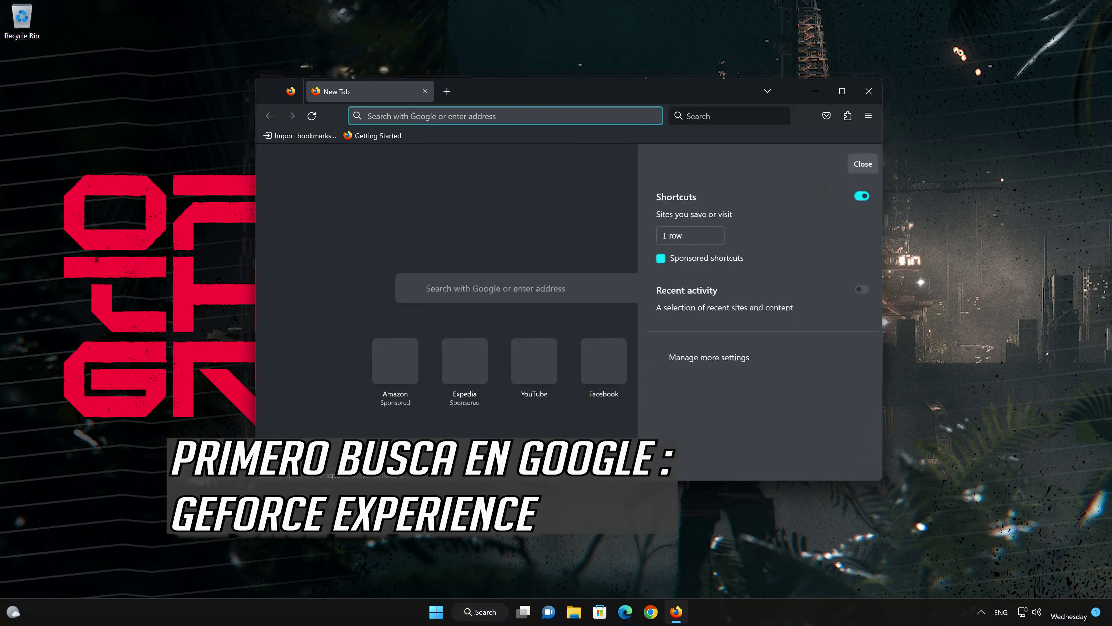
{"action": "left_click", "coordinate": [726, 116]}
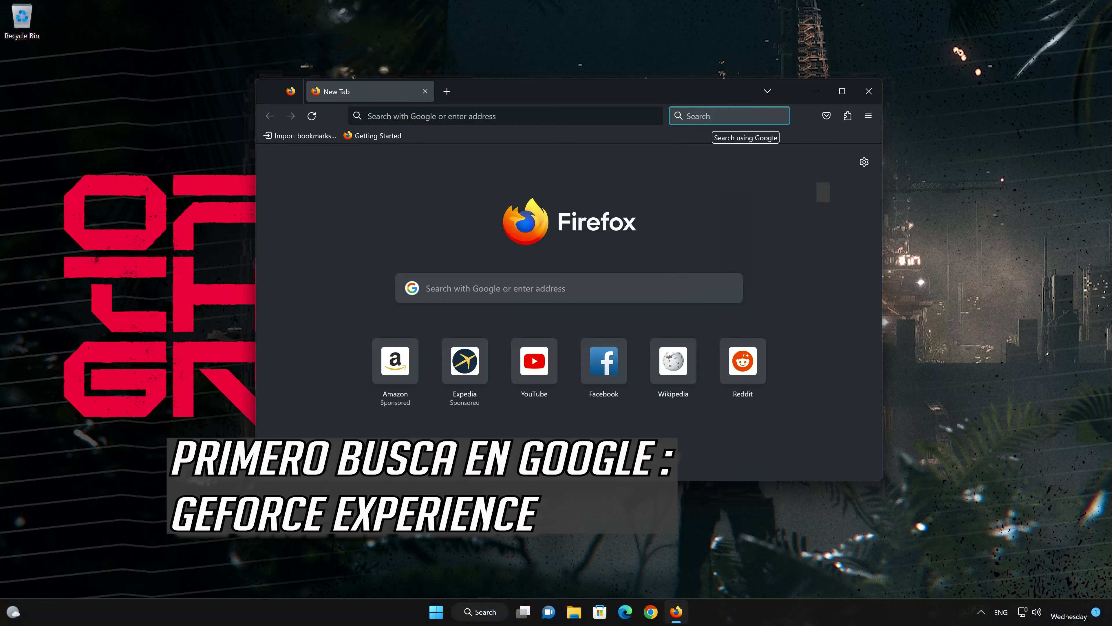
{"action": "type", "text": "geforce exp"}
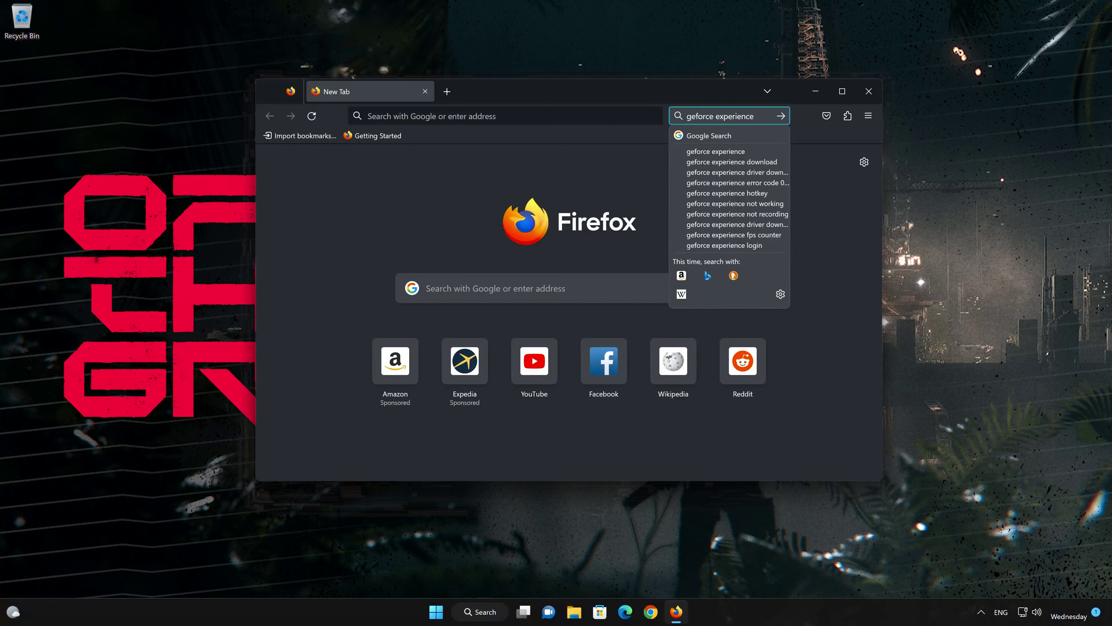
{"action": "type", "text": "erience"}
{"action": "left_click", "coordinate": [781, 116]}
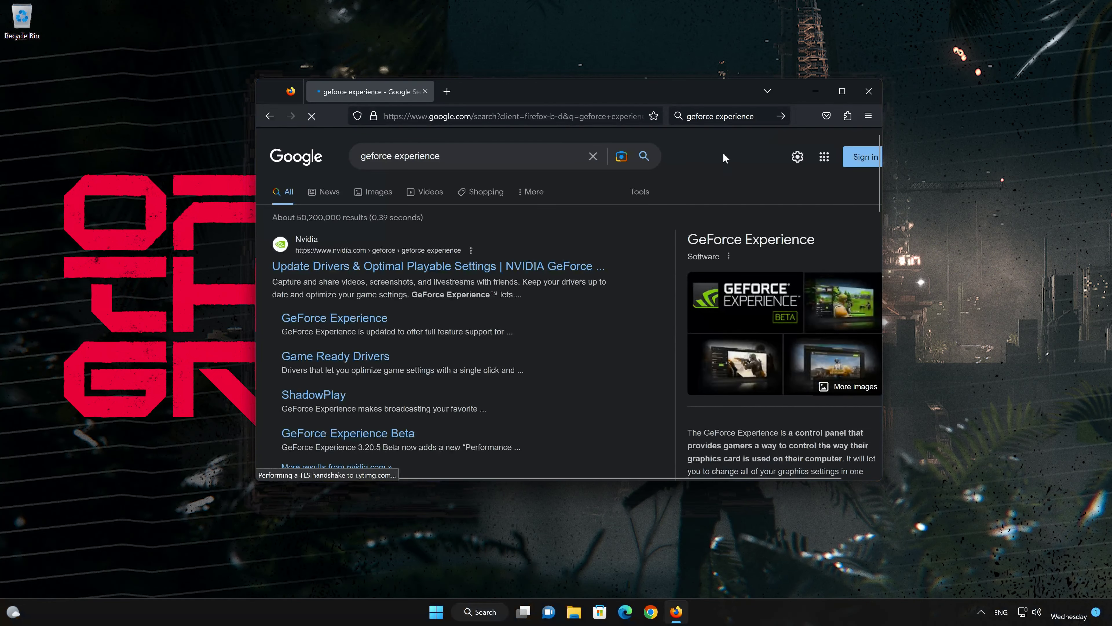
Open NVIDIA's GeForce Experience page from the search results, accept its cookies, and download the GeForce Experience installer.
{"action": "scroll", "coordinate": [700, 179], "scroll_direction": "down", "scroll_amount": 1}
{"action": "scroll", "coordinate": [700, 179], "scroll_direction": "down", "scroll_amount": 1}
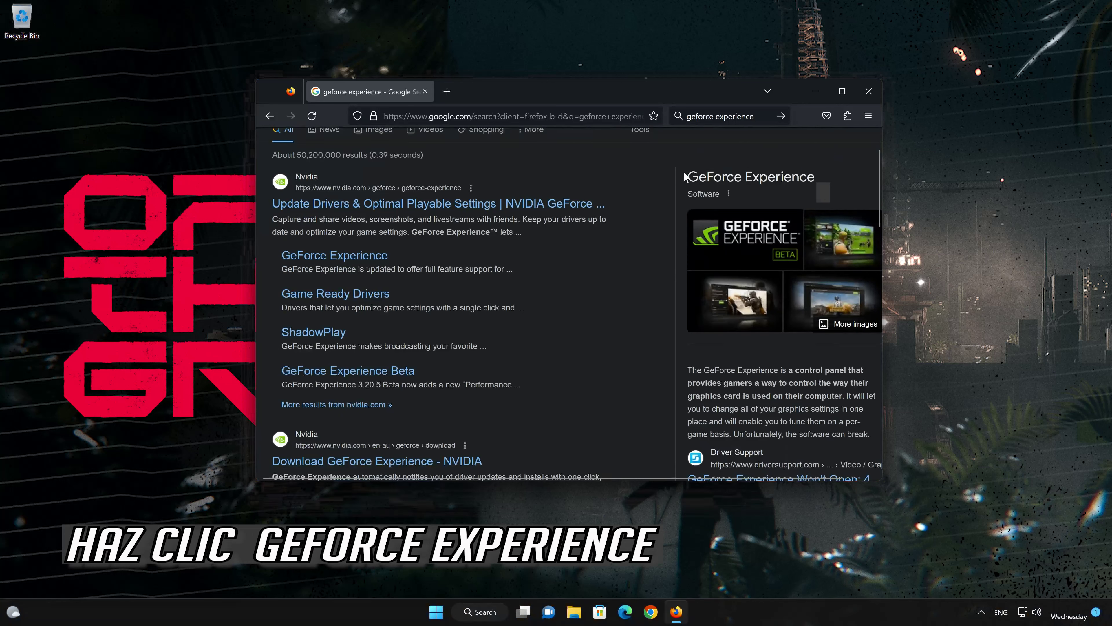
{"action": "left_click", "coordinate": [424, 208]}
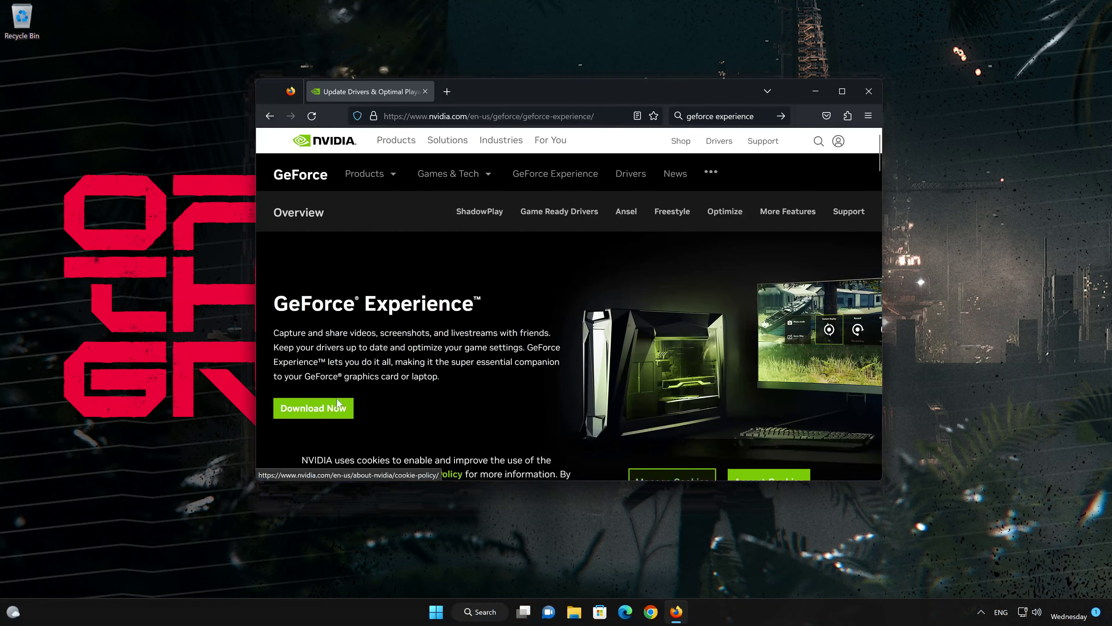
{"action": "left_click", "coordinate": [746, 438]}
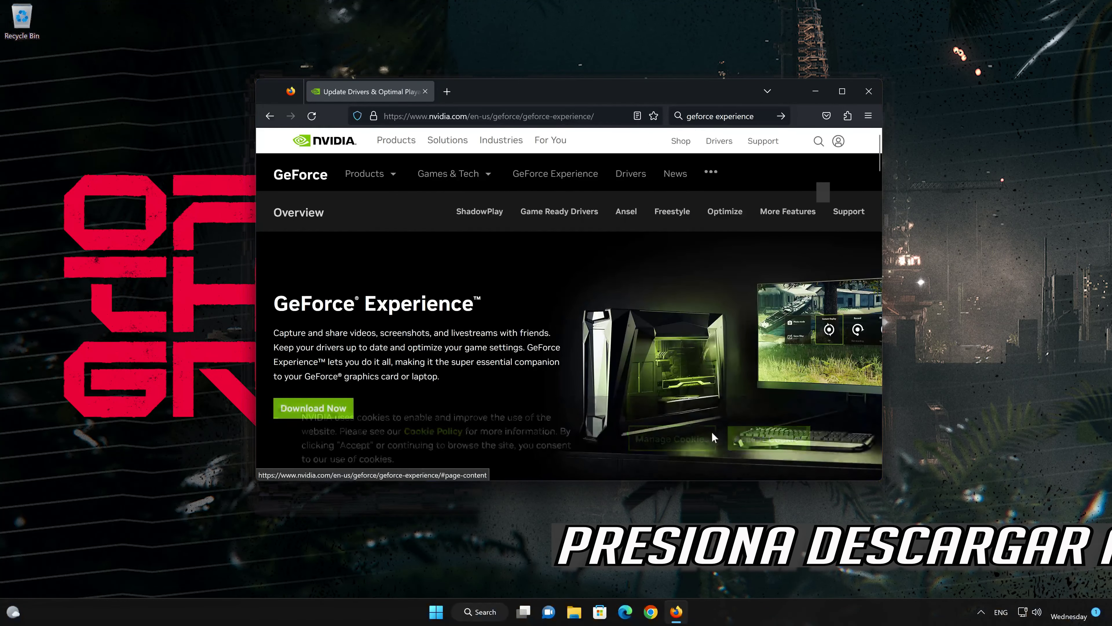
{"action": "left_click", "coordinate": [329, 408]}
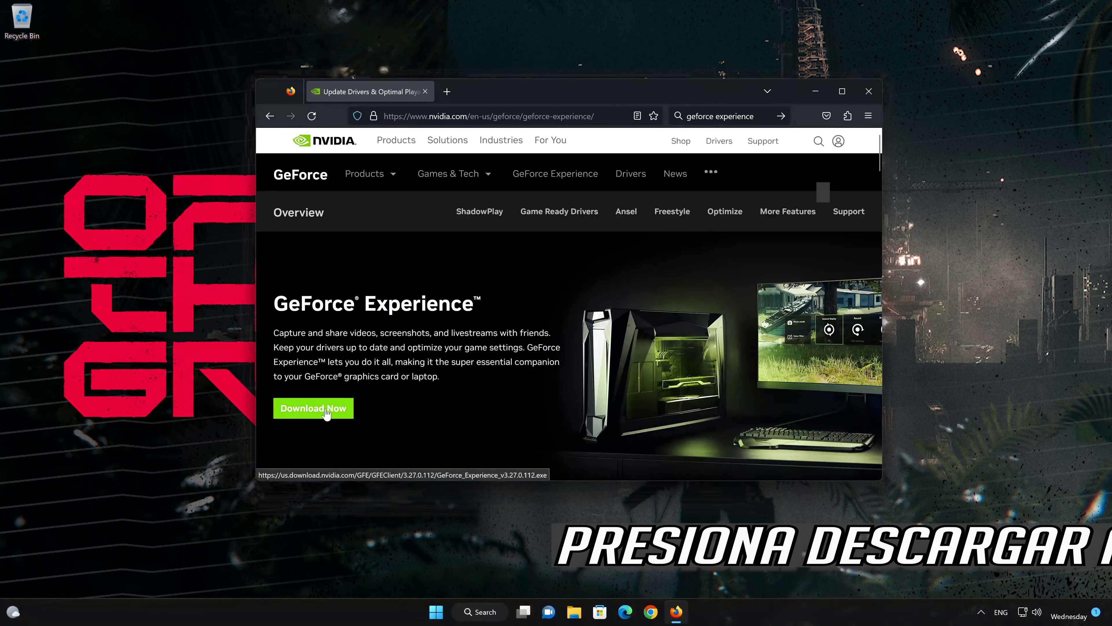
{"action": "left_click", "coordinate": [327, 411]}
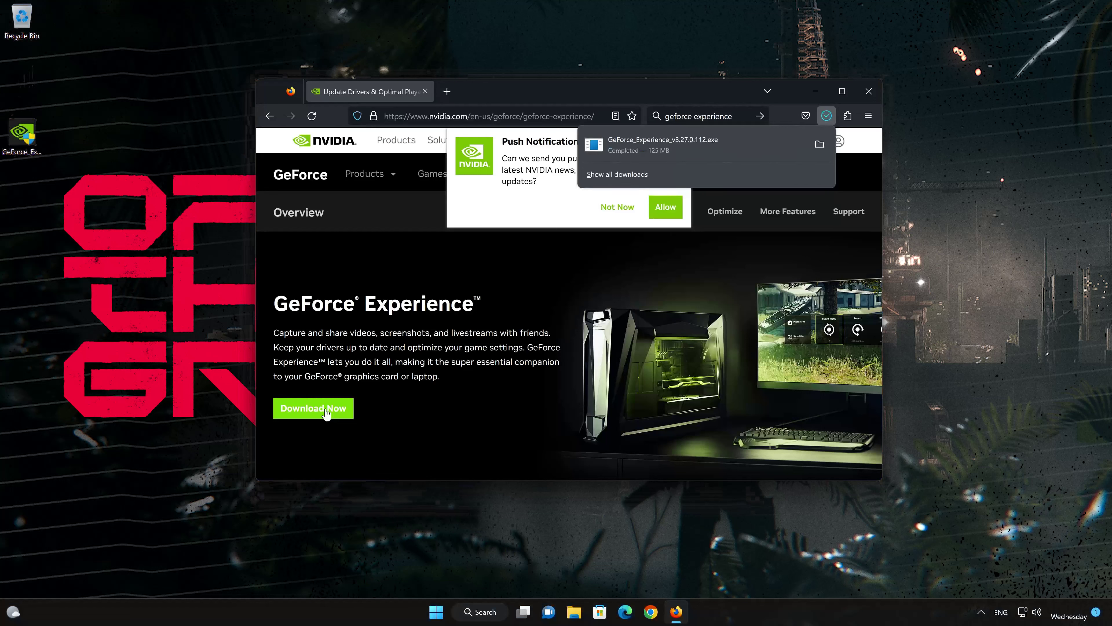
Close the browser and run the downloaded GeForce Experience installer, allowing it to make changes to the device.
{"action": "left_click", "coordinate": [864, 99]}
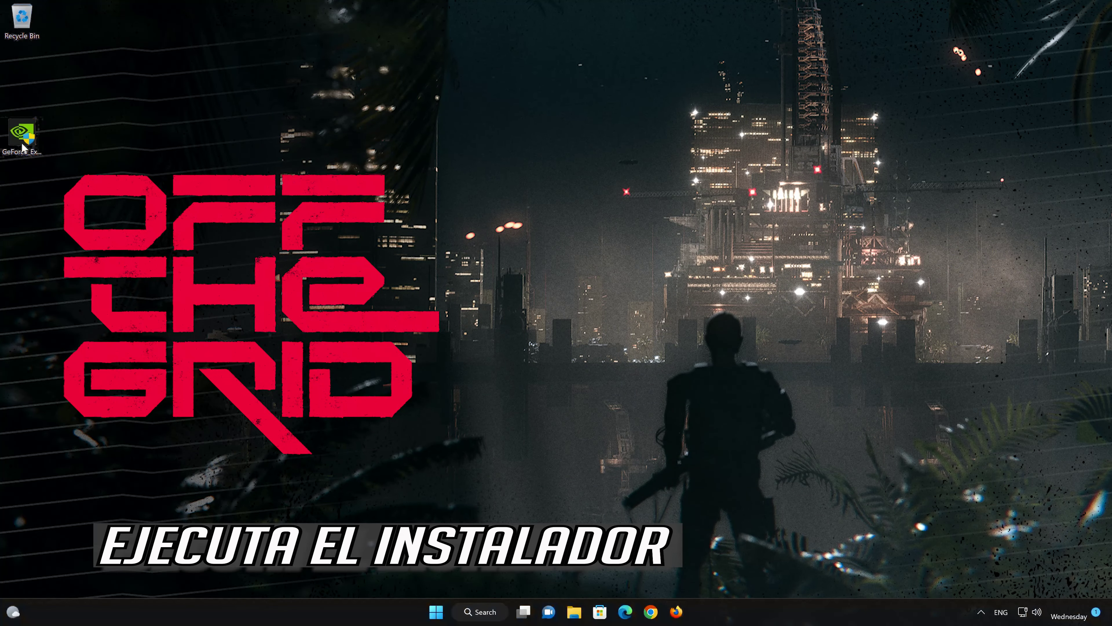
{"action": "double_click", "coordinate": [22, 148]}
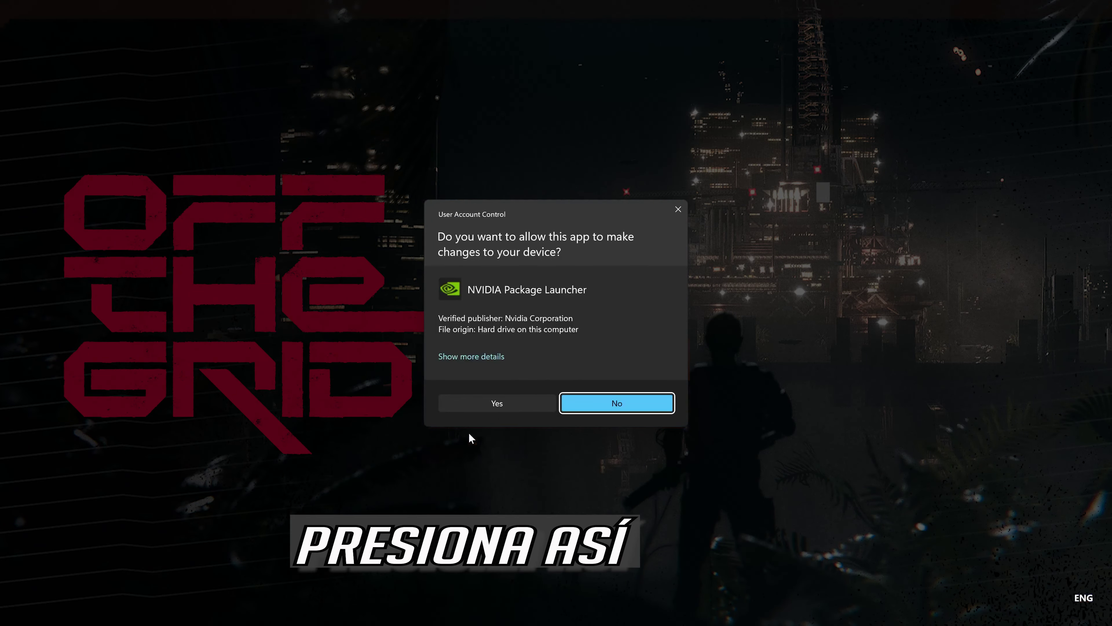
{"action": "left_click", "coordinate": [508, 397]}
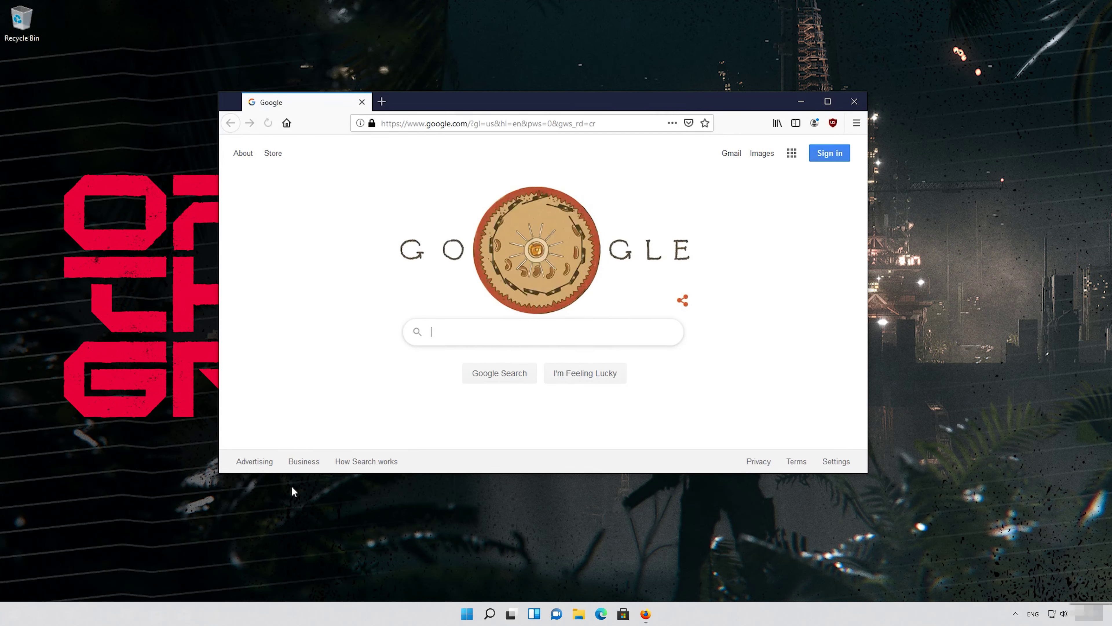
Load the copied link to Microsoft's DirectX Software Development Kit page and download dxsdk_aug2006.exe in English, saving the file.
{"action": "right_click", "coordinate": [478, 125]}
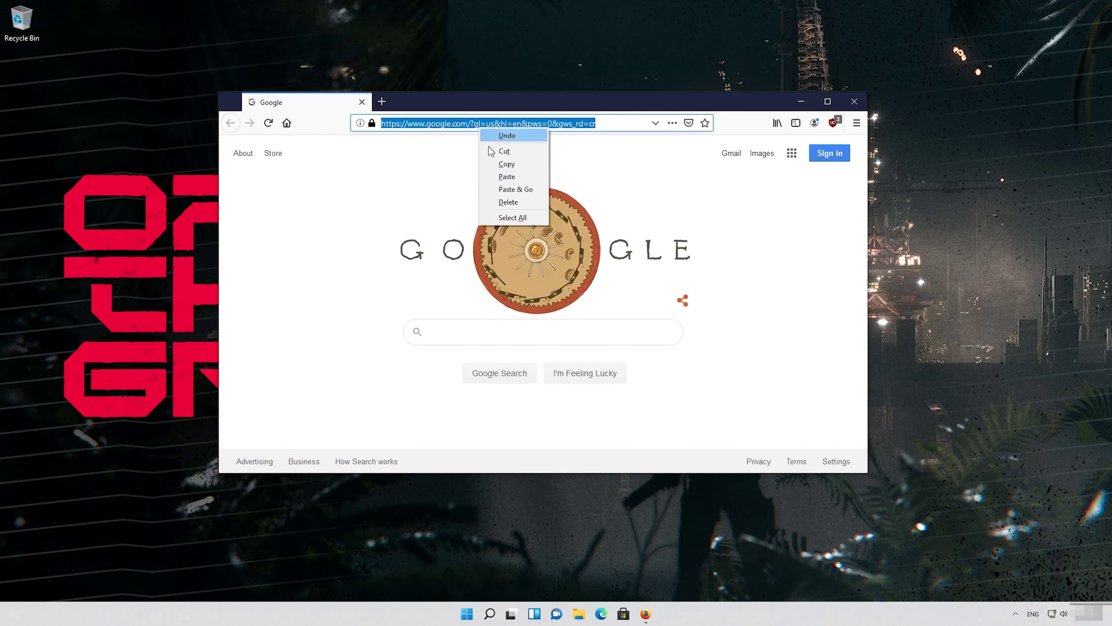
{"action": "left_click", "coordinate": [505, 187]}
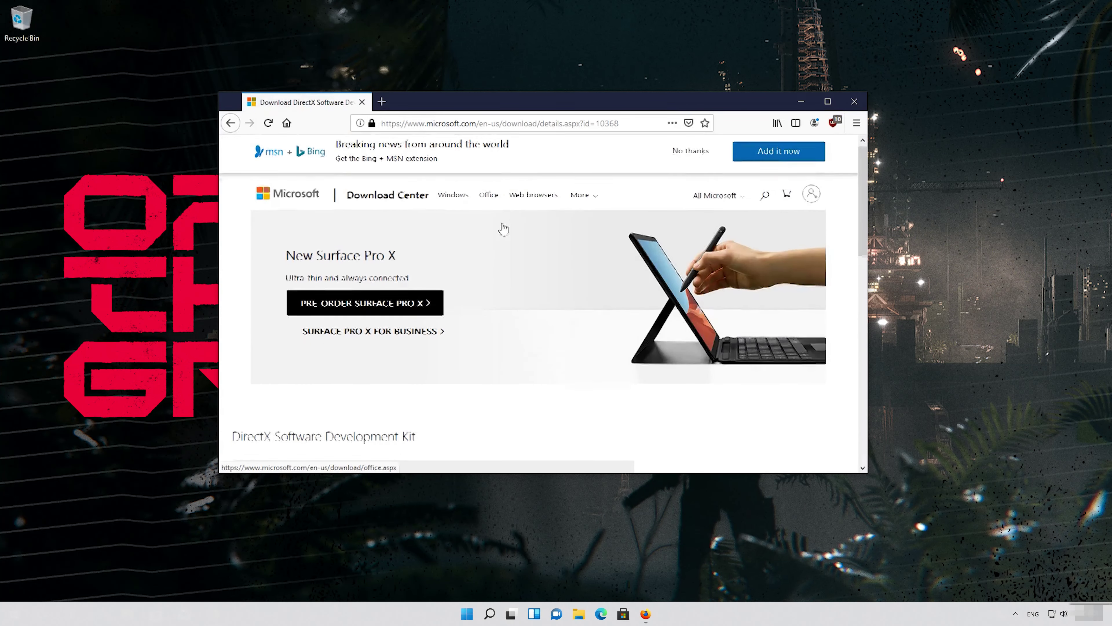
{"action": "scroll", "coordinate": [505, 233], "scroll_direction": "down", "scroll_amount": 3}
{"action": "scroll", "coordinate": [504, 234], "scroll_direction": "down", "scroll_amount": 2}
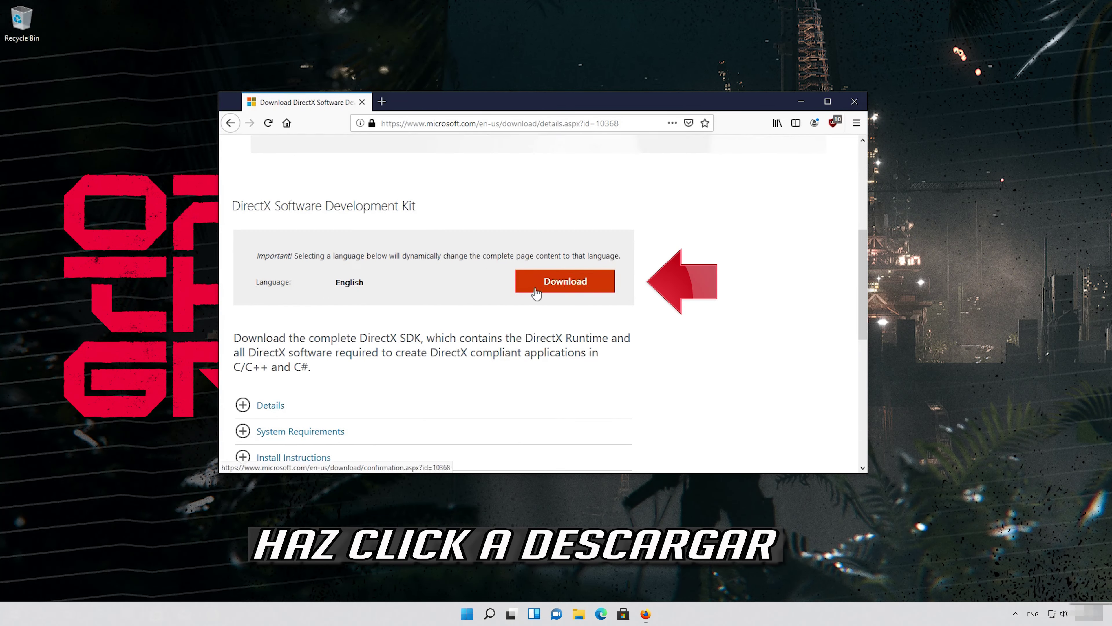
{"action": "left_click", "coordinate": [572, 287]}
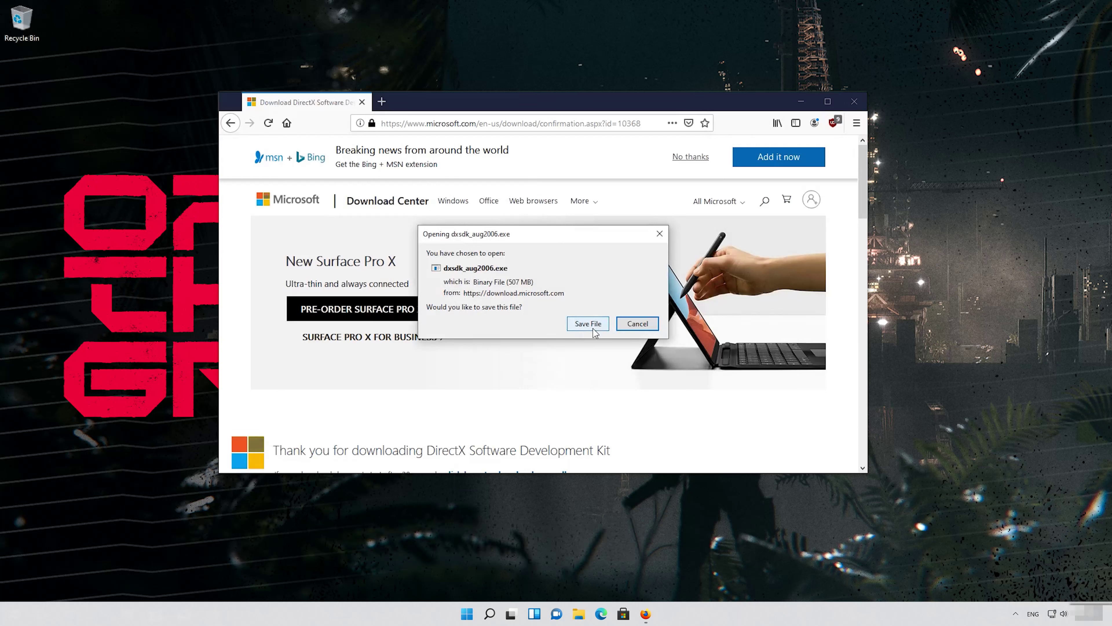
{"action": "left_click", "coordinate": [593, 329]}
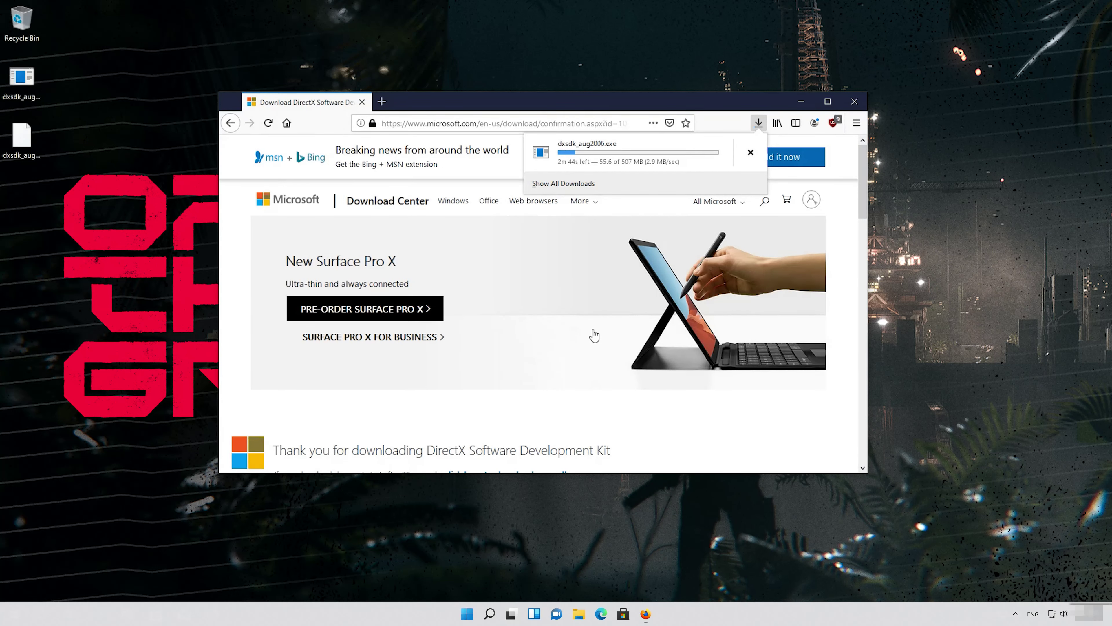
Make the browser window slightly smaller, check the dxsdk_aug2006.exe download, and close the browser once it has completed.
{"action": "left_click_drag", "start_coordinate": [219, 93], "coordinate": [258, 105]}
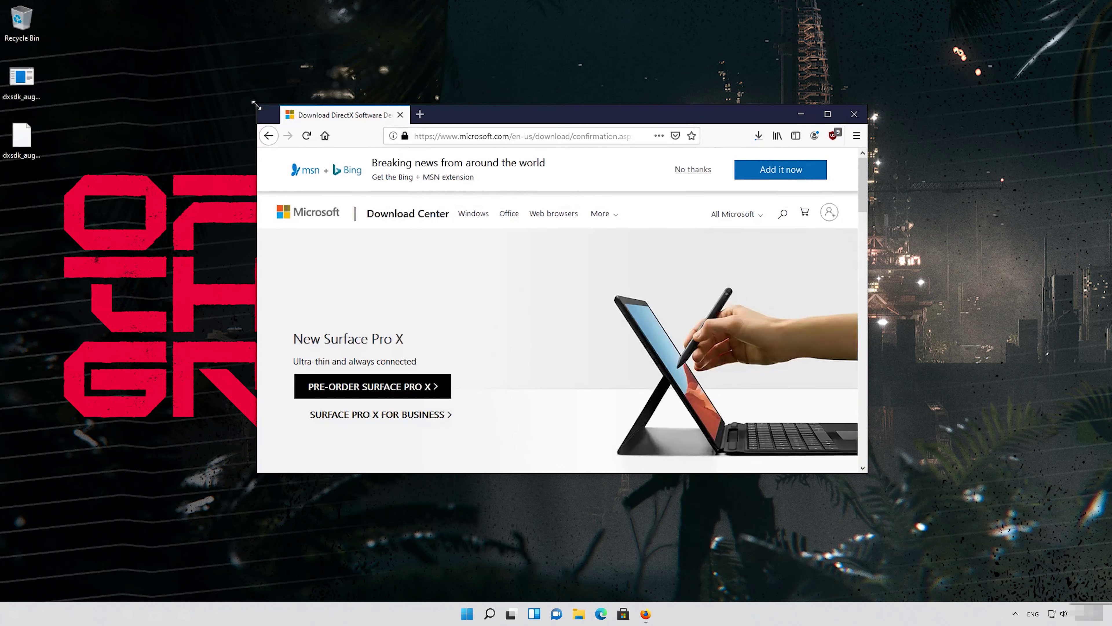
{"action": "left_click", "coordinate": [755, 137]}
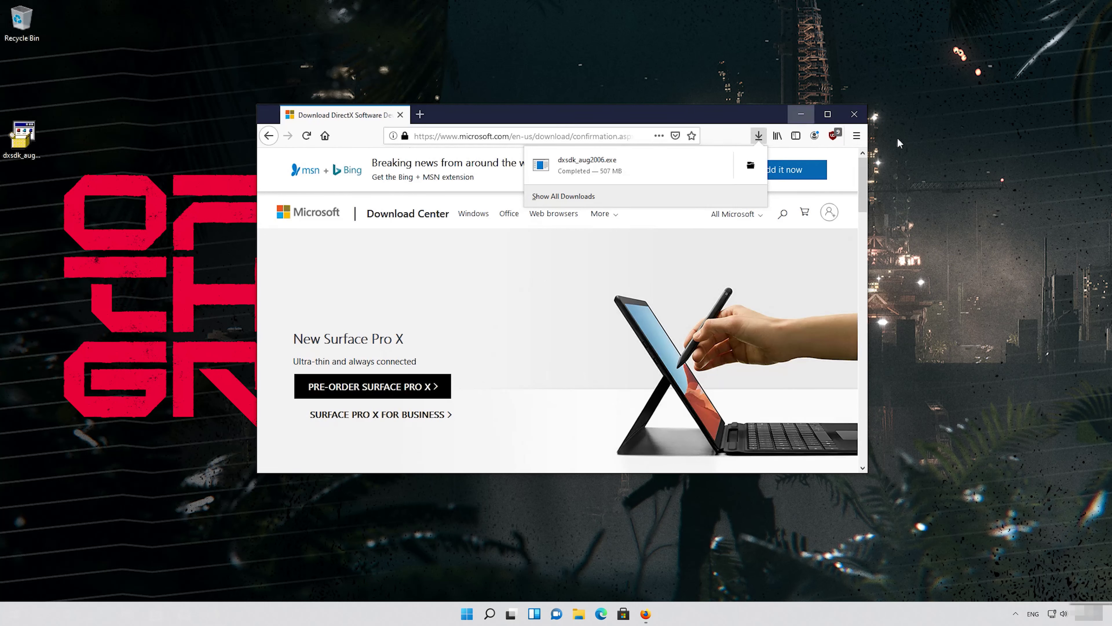
{"action": "left_click", "coordinate": [866, 121]}
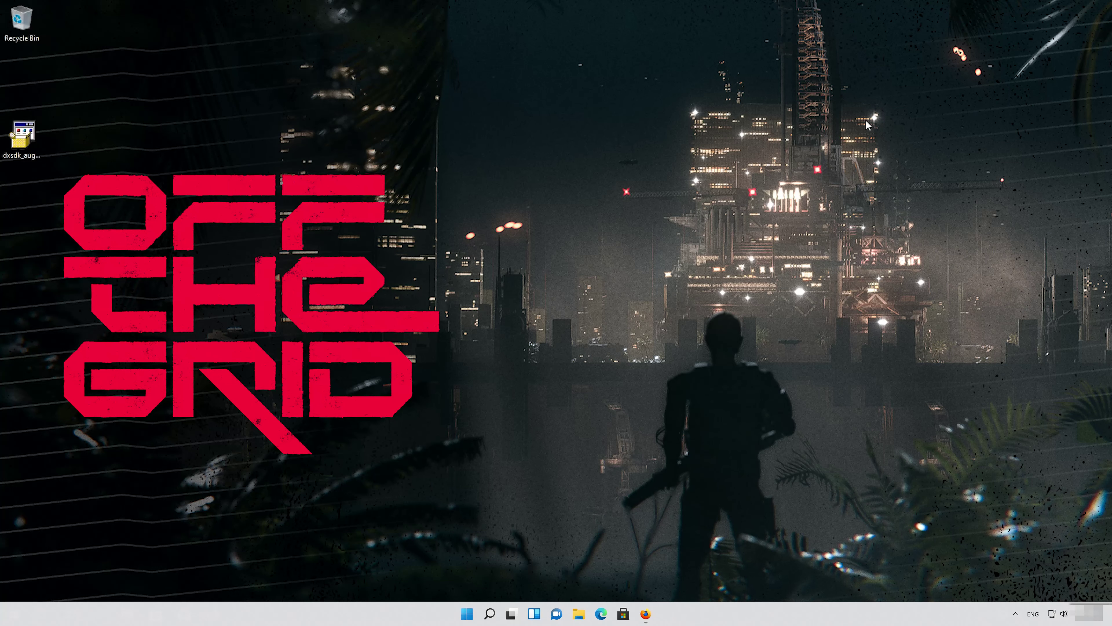
Run dxsdk_aug2006 from the desktop, accept its license agreement, and unzip its files to the default temporary folder.
{"action": "double_click", "coordinate": [25, 146]}
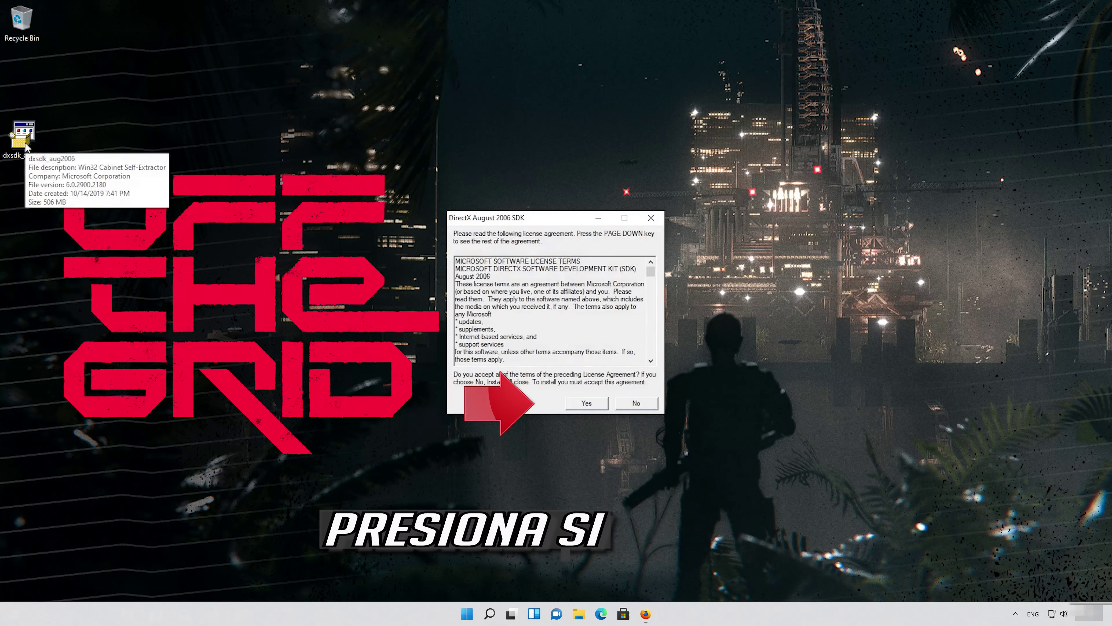
{"action": "left_click", "coordinate": [587, 404]}
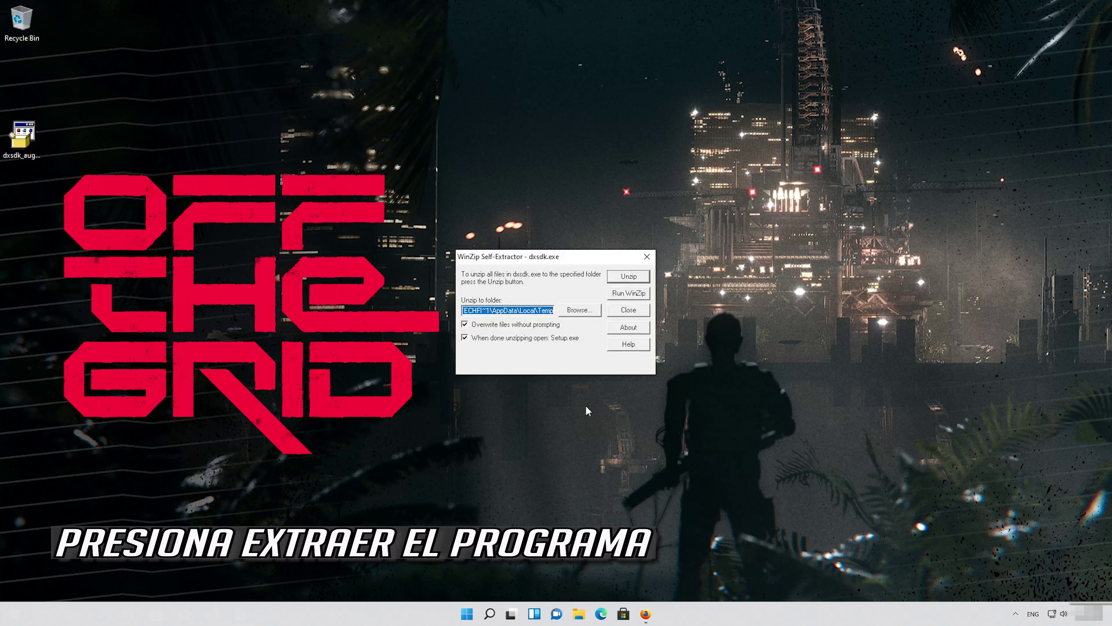
{"action": "left_click", "coordinate": [630, 278]}
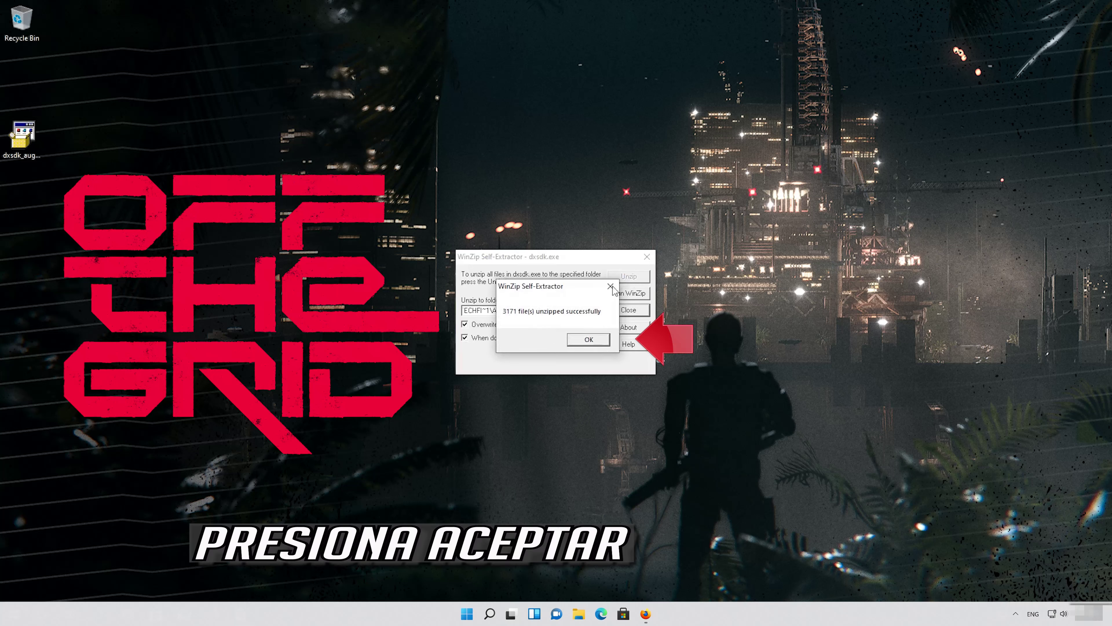
{"action": "left_click", "coordinate": [589, 339]}
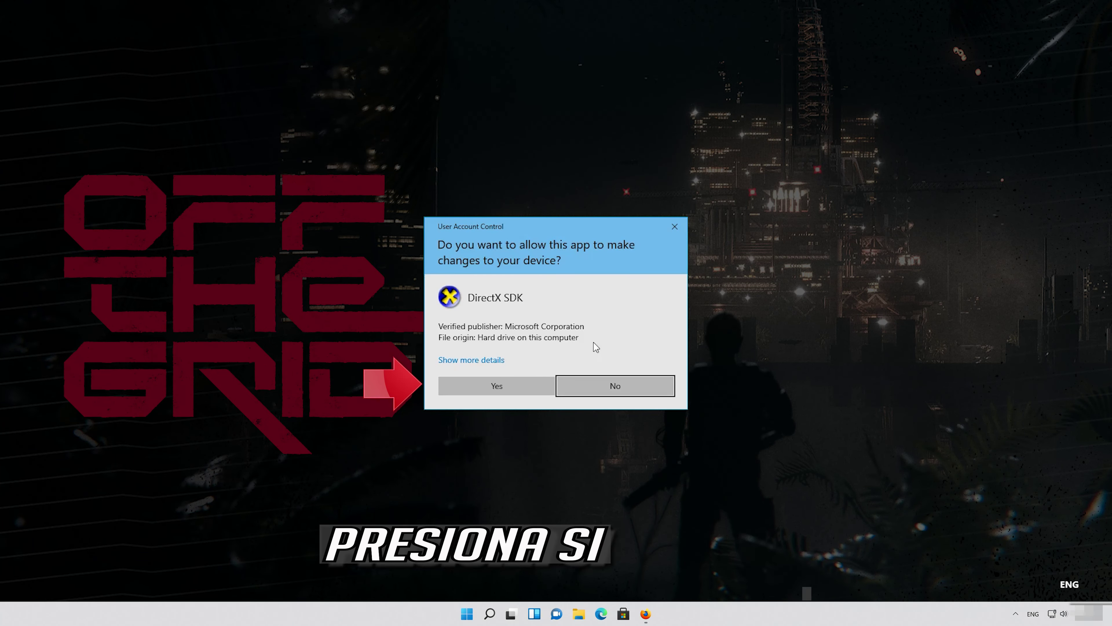
Allow the DirectX SDK setup to make changes and download and install the required .NET Framework 3.5 feature.
{"action": "left_click", "coordinate": [506, 388]}
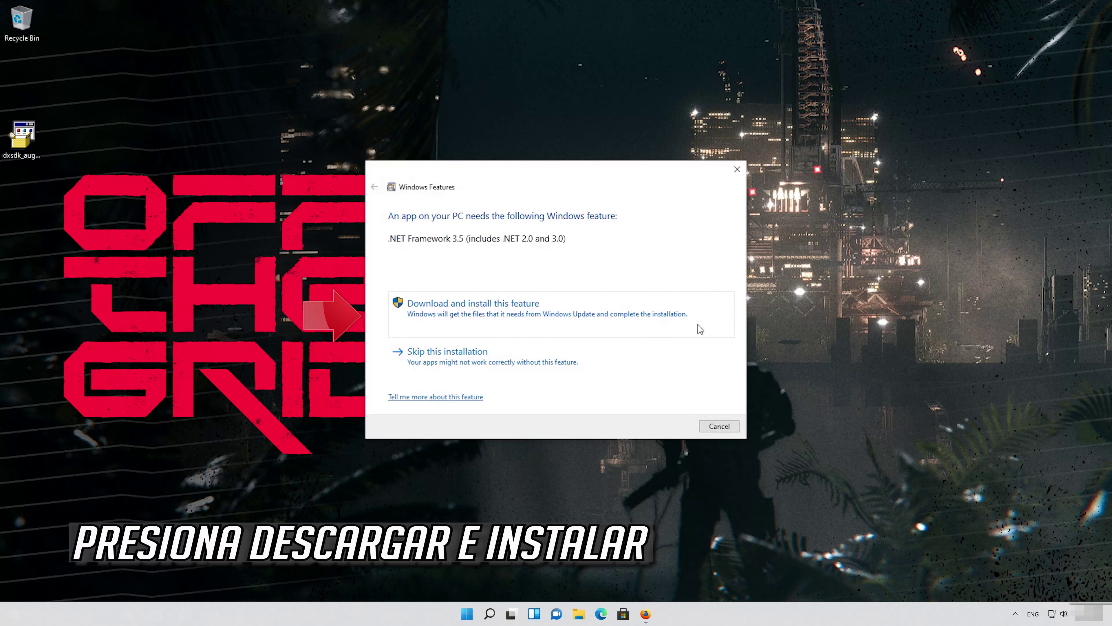
{"action": "left_click", "coordinate": [415, 319]}
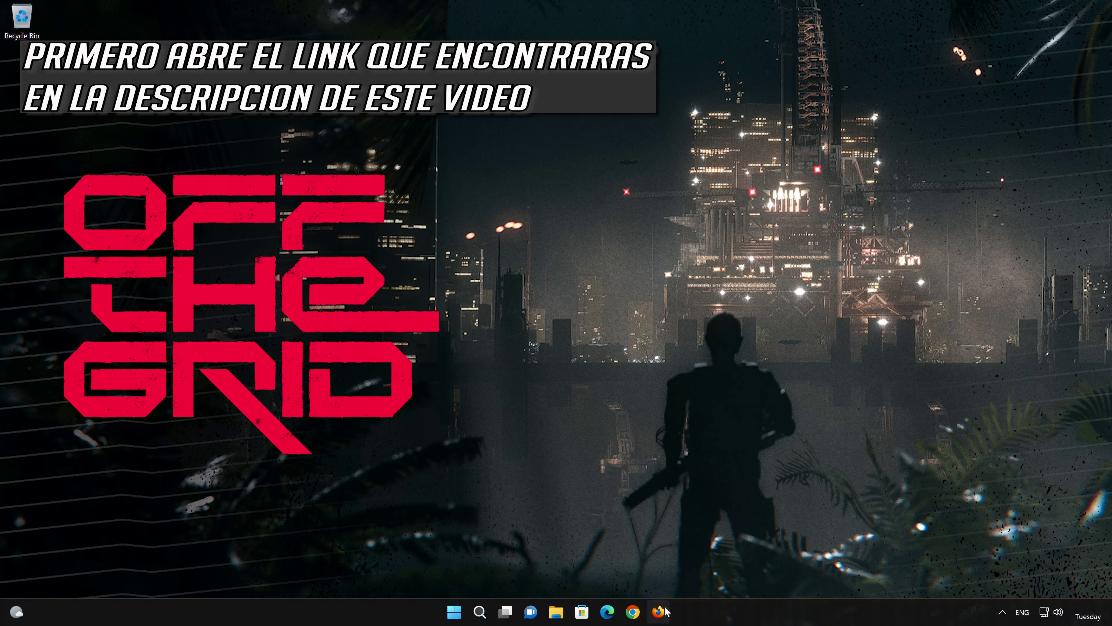
Load the copied link to Microsoft's Download Windows 11 page in Firefox and download the tool for creating Windows 11 installation media.
{"action": "left_click", "coordinate": [662, 611]}
{"action": "right_click", "coordinate": [520, 150]}
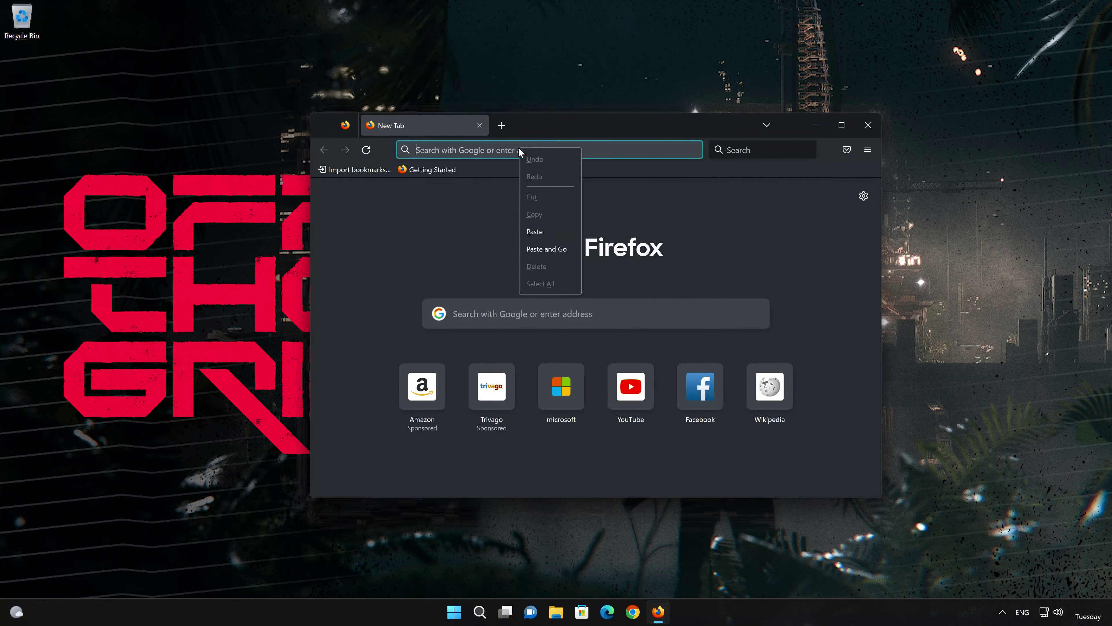
{"action": "left_click", "coordinate": [553, 251]}
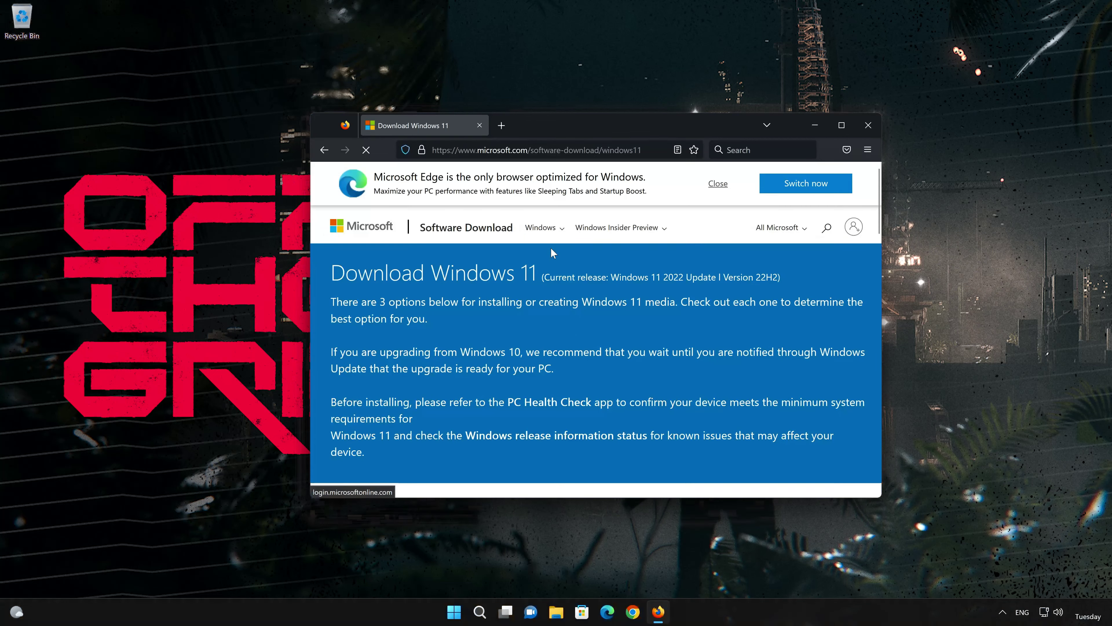
{"action": "scroll", "coordinate": [551, 249], "scroll_direction": "down", "scroll_amount": 5}
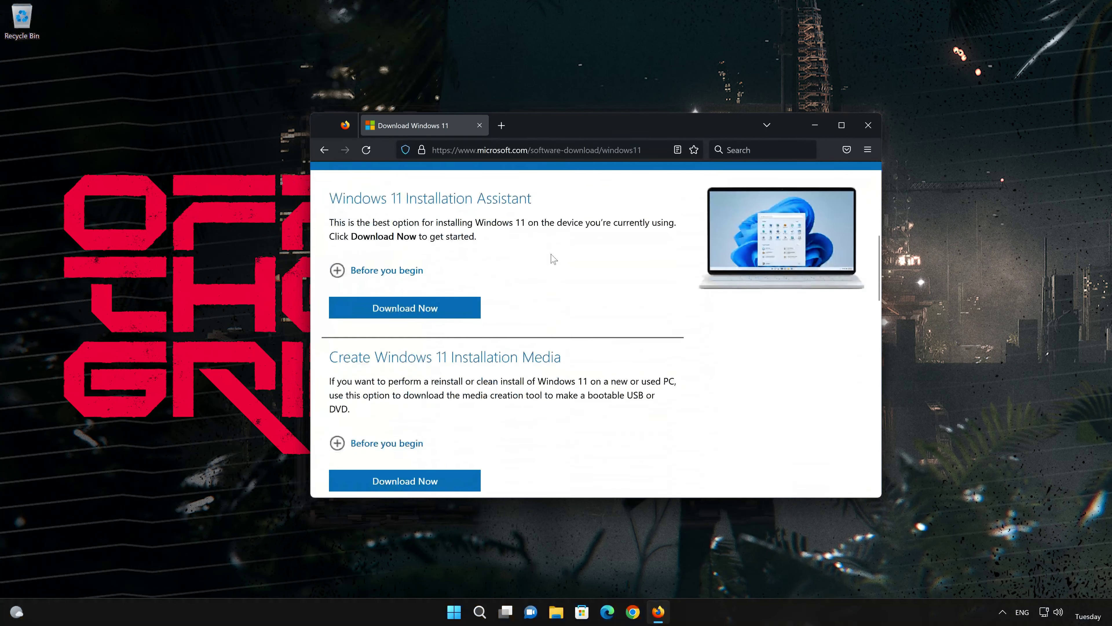
{"action": "scroll", "coordinate": [551, 259], "scroll_direction": "down", "scroll_amount": 3}
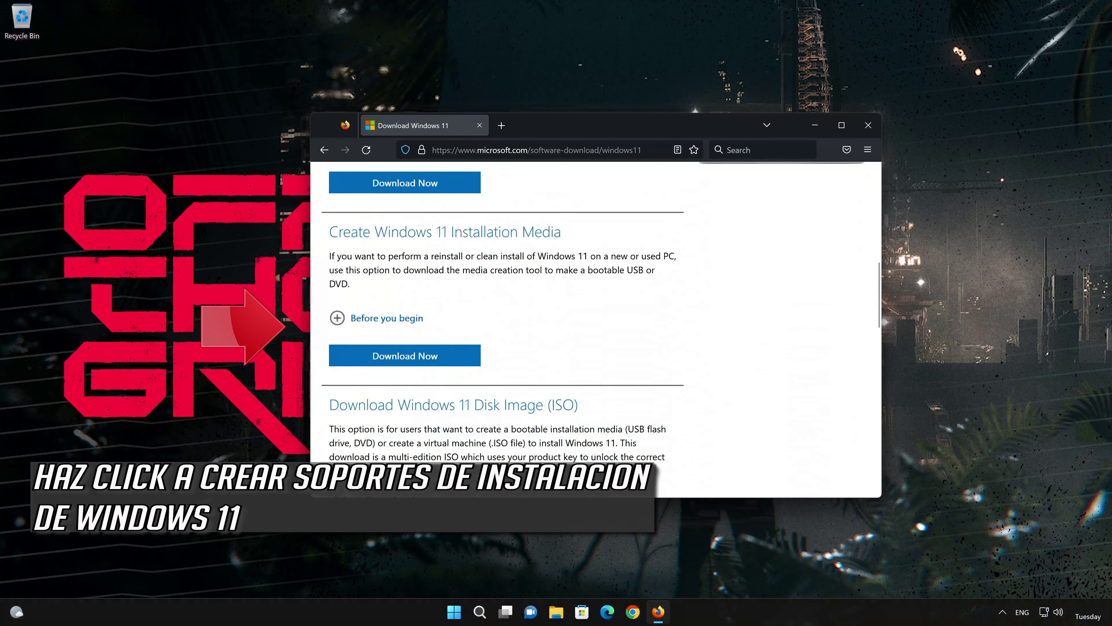
{"action": "left_click", "coordinate": [425, 357]}
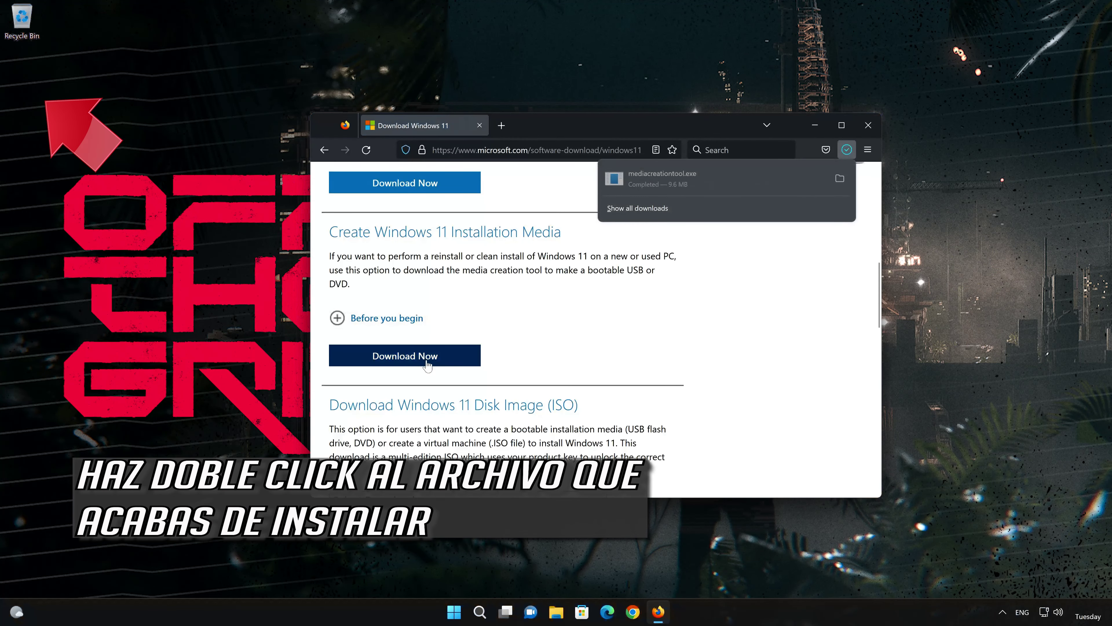
Close the browser and run mediacreationtool.exe from the desktop, allowing it to make changes to the device.
{"action": "left_click", "coordinate": [864, 128]}
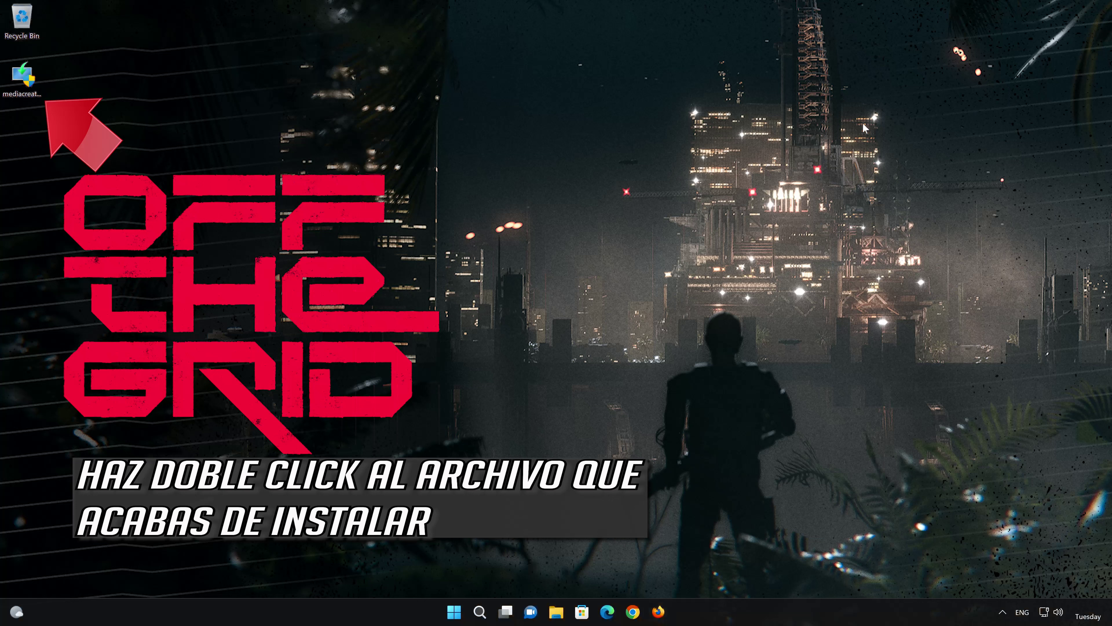
{"action": "double_click", "coordinate": [22, 84]}
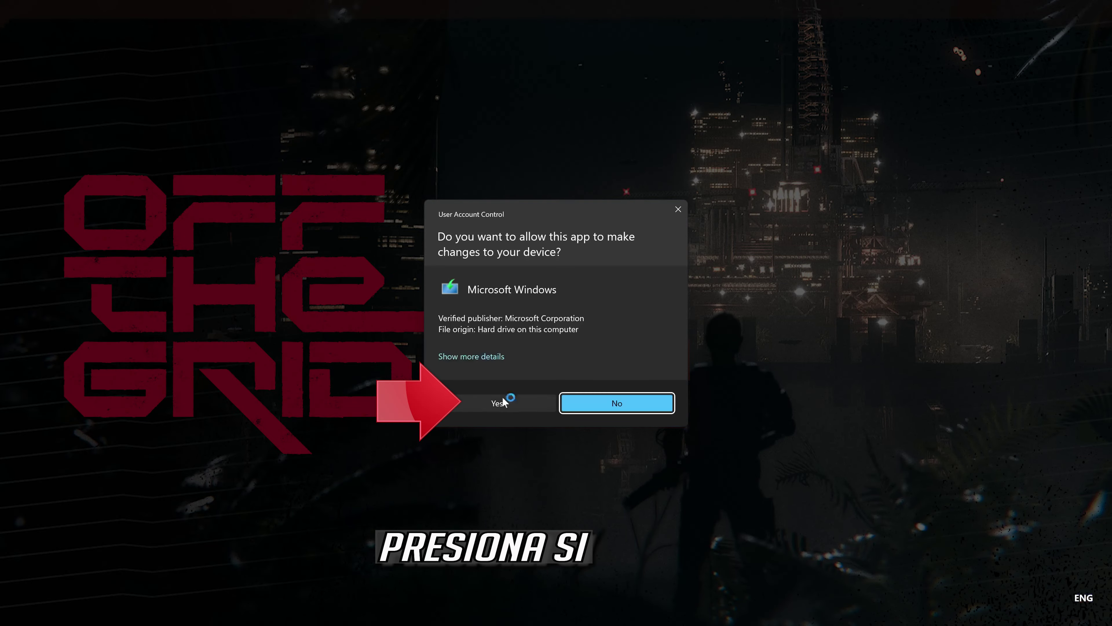
{"action": "left_click", "coordinate": [491, 404]}
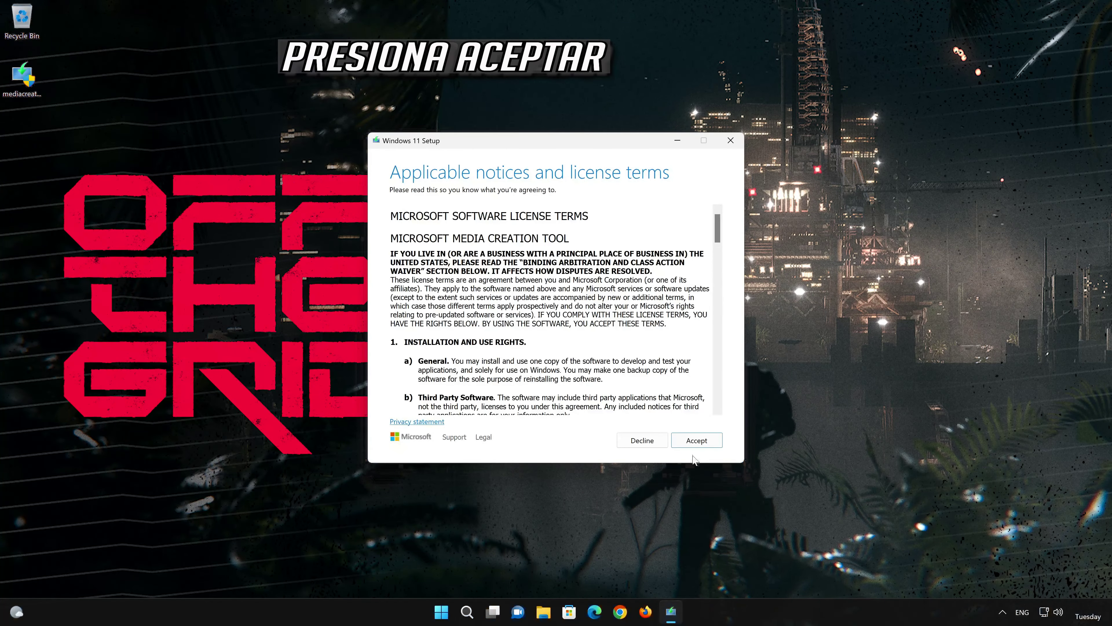
Accept the Media Creation Tool license terms, keep the recommended language and edition, and choose ISO file as the media.
{"action": "left_click", "coordinate": [702, 443]}
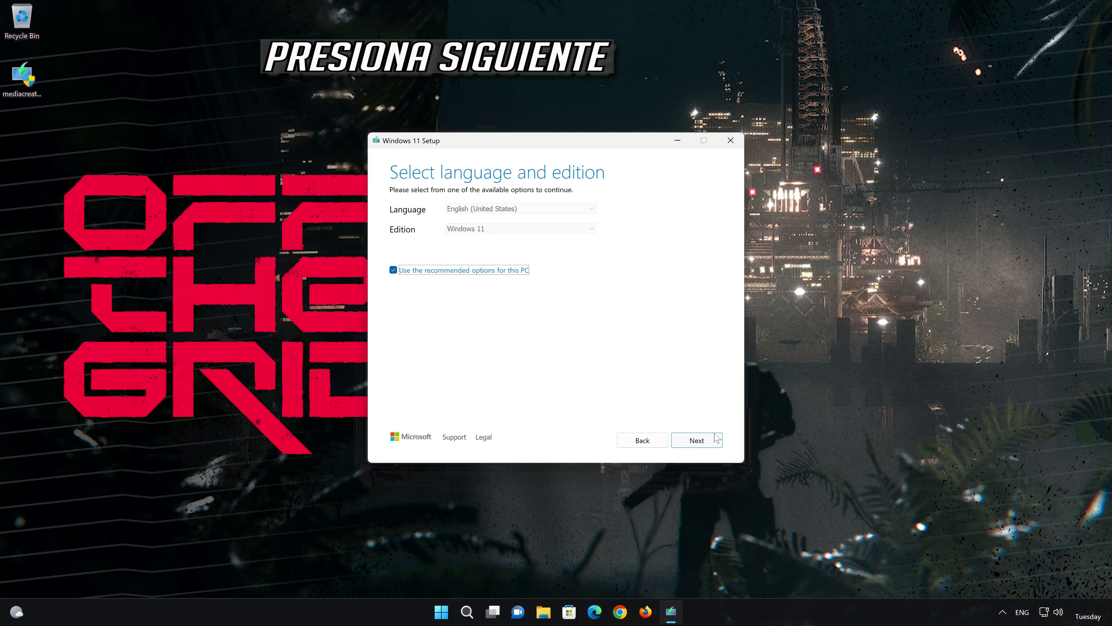
{"action": "left_click", "coordinate": [712, 448]}
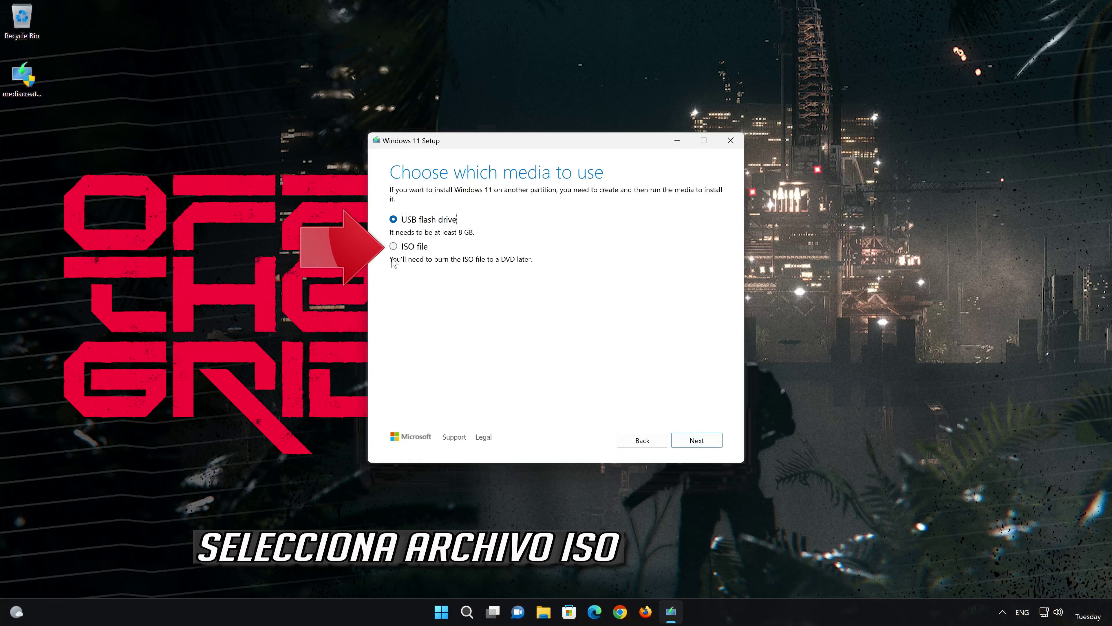
{"action": "left_click", "coordinate": [393, 246]}
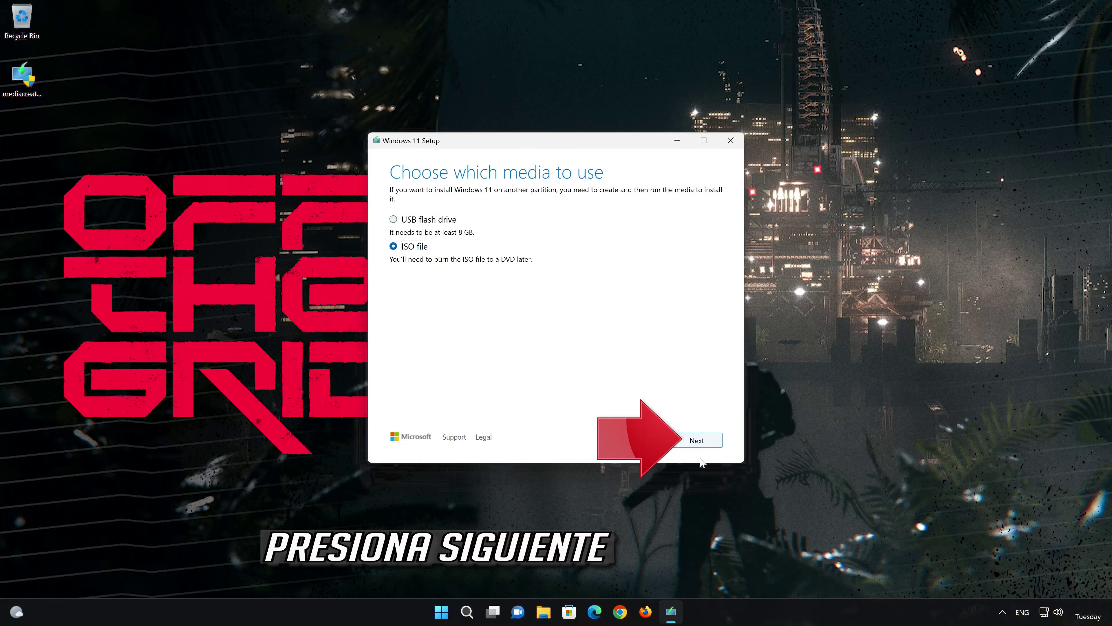
{"action": "left_click", "coordinate": [700, 442]}
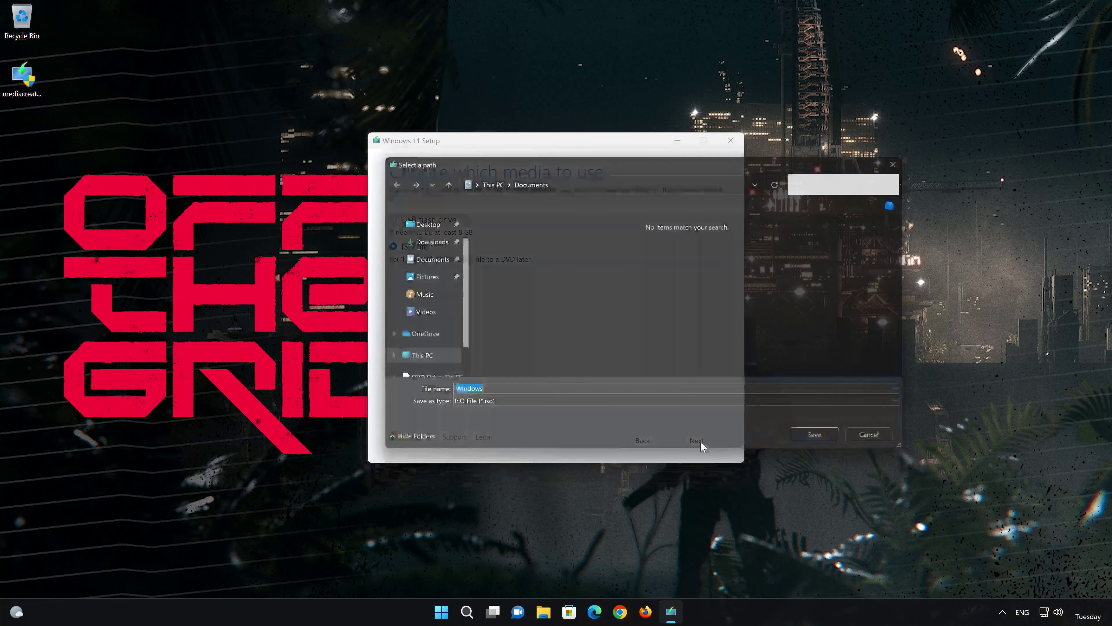
Save the ISO file as Windows 11 on the Desktop and finish the media creation setup.
{"action": "key", "text": "End"}
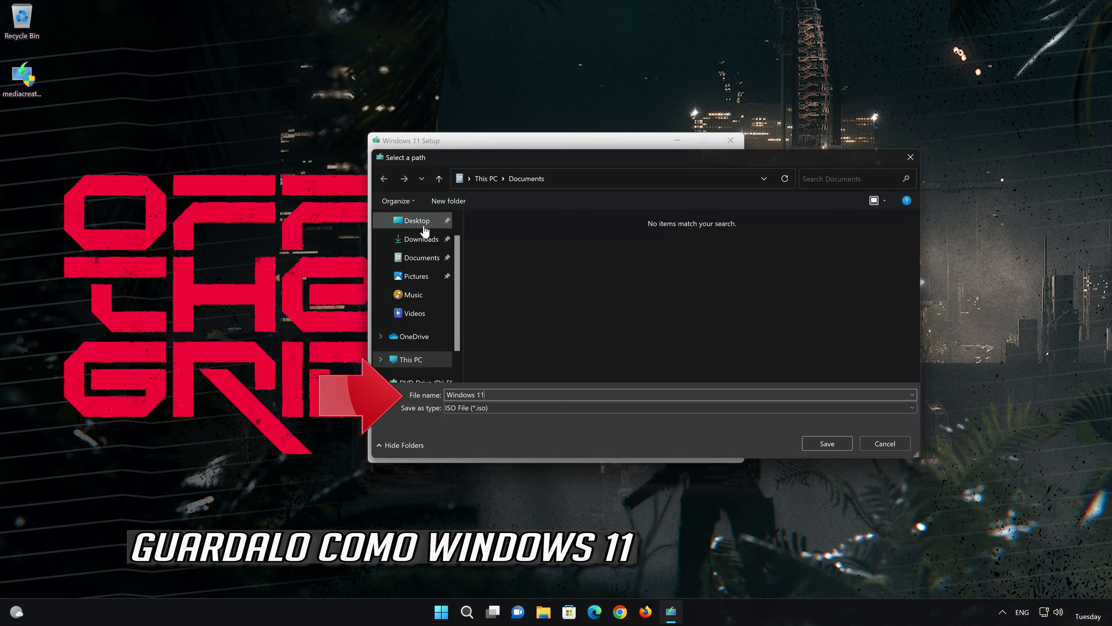
{"action": "left_click", "coordinate": [414, 221]}
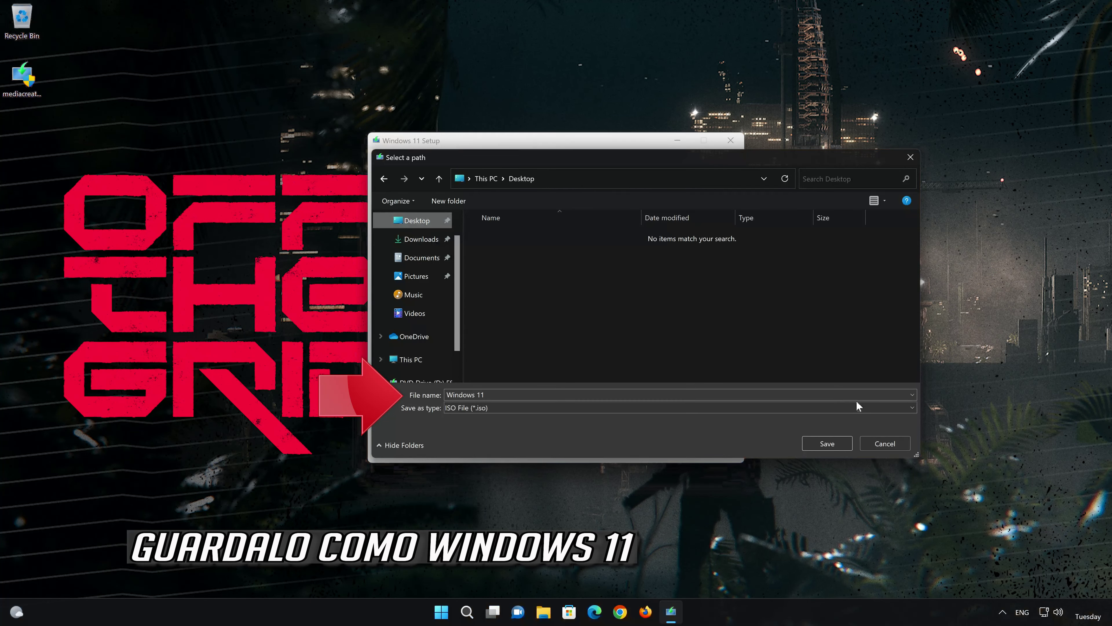
{"action": "left_click", "coordinate": [836, 443]}
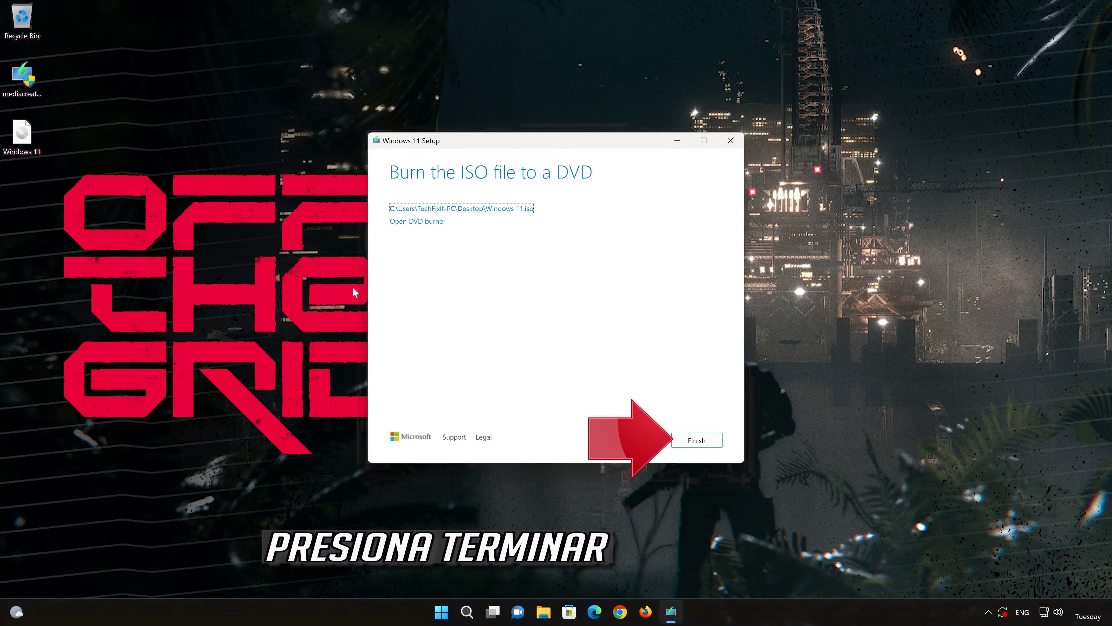
{"action": "left_click", "coordinate": [693, 441]}
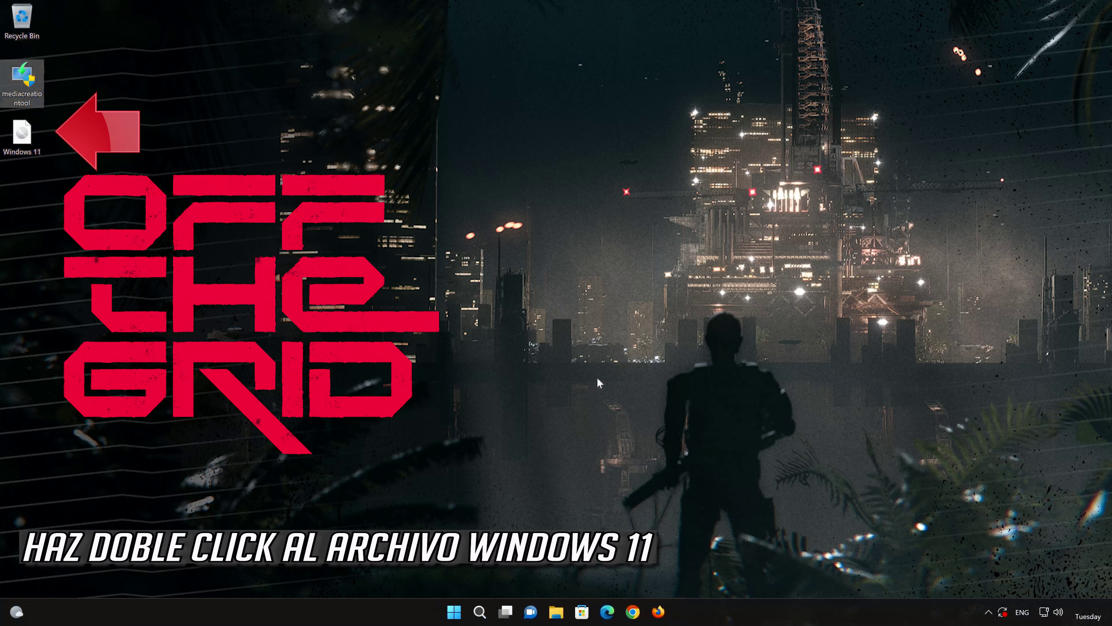
Open the Windows 11 ISO from the desktop and run its setup application, allowing it to make changes to the device.
{"action": "double_click", "coordinate": [19, 140]}
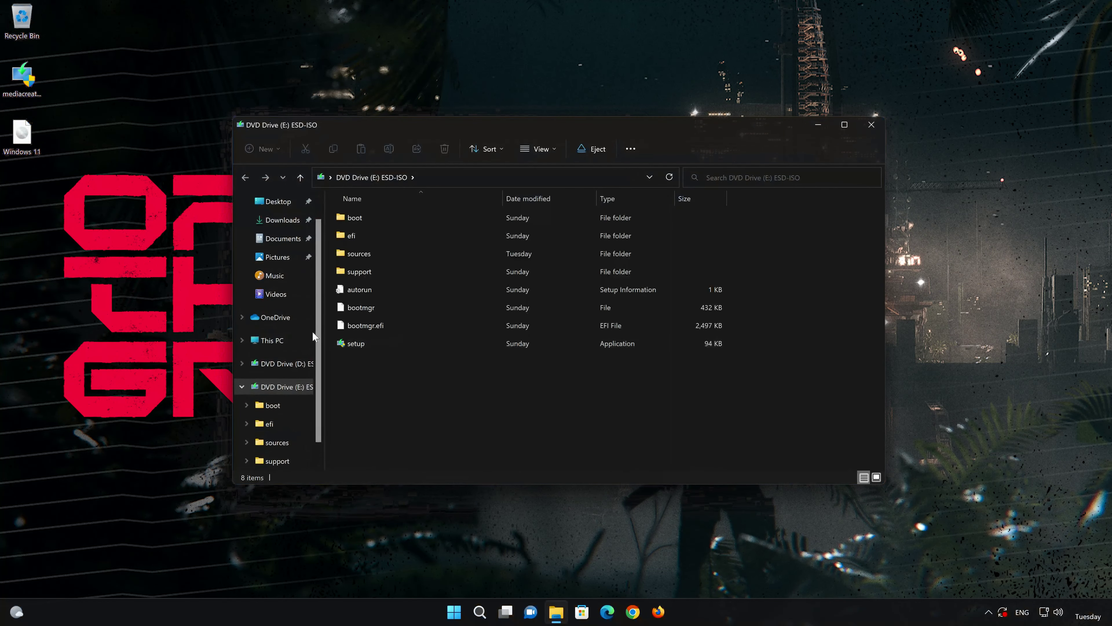
{"action": "double_click", "coordinate": [417, 344]}
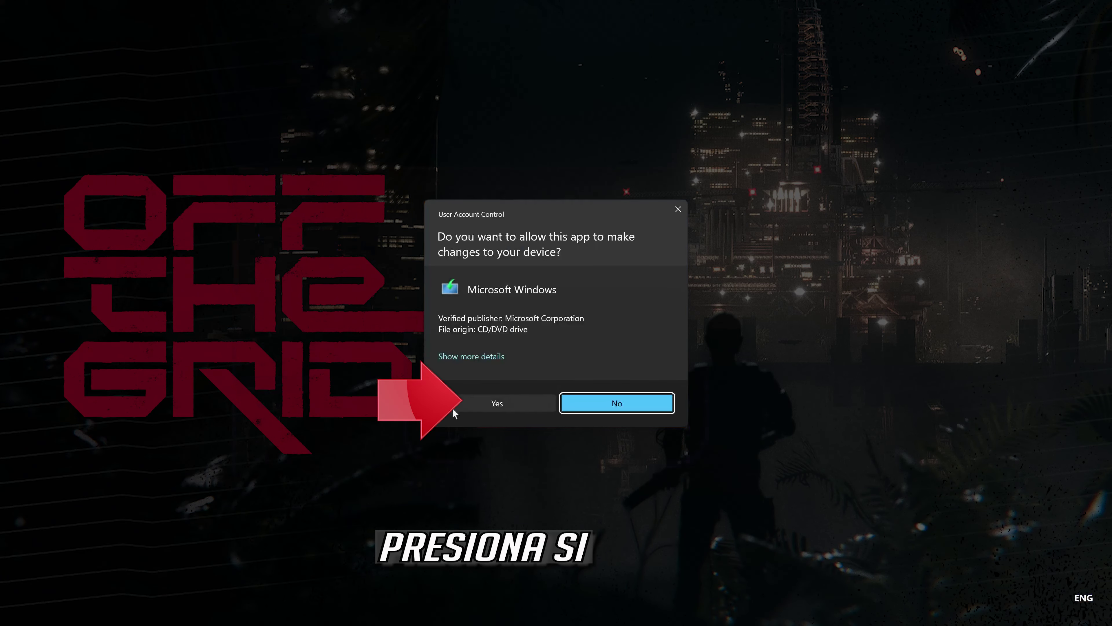
{"action": "left_click", "coordinate": [491, 401]}
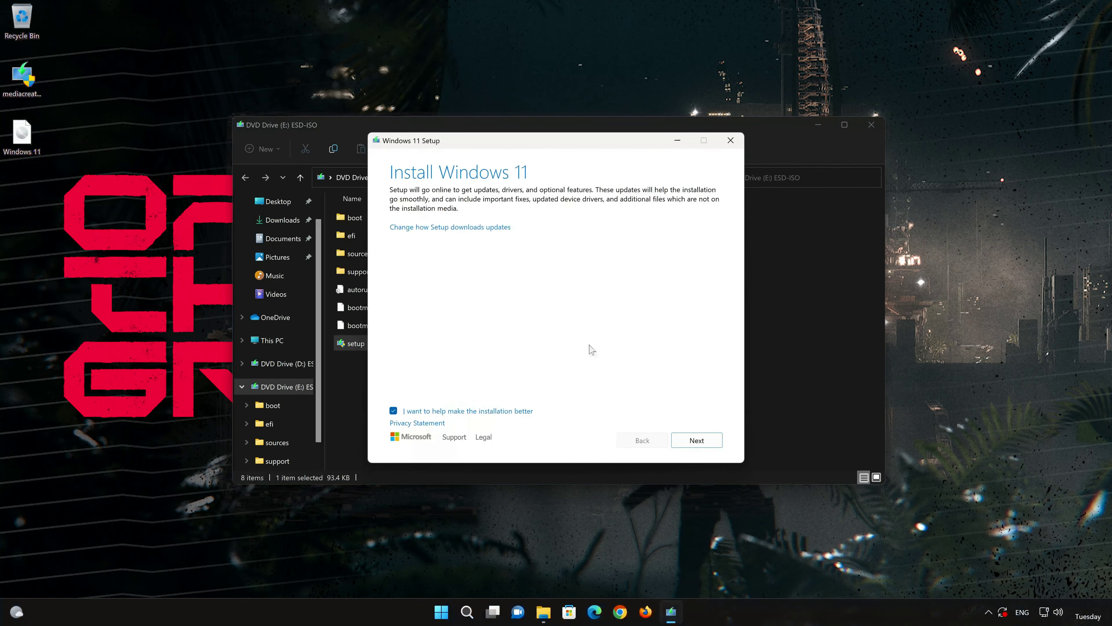
Close the DVD drive's folder window and start installing Windows 11 Pro, keeping personal files and apps.
{"action": "left_click", "coordinate": [870, 126]}
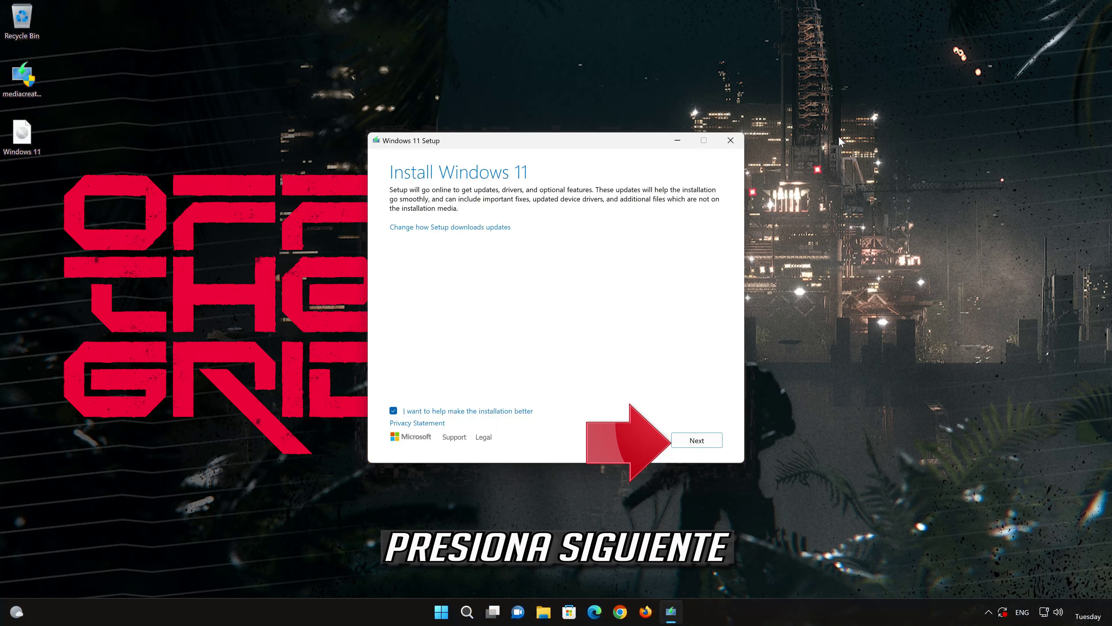
{"action": "left_click", "coordinate": [697, 441]}
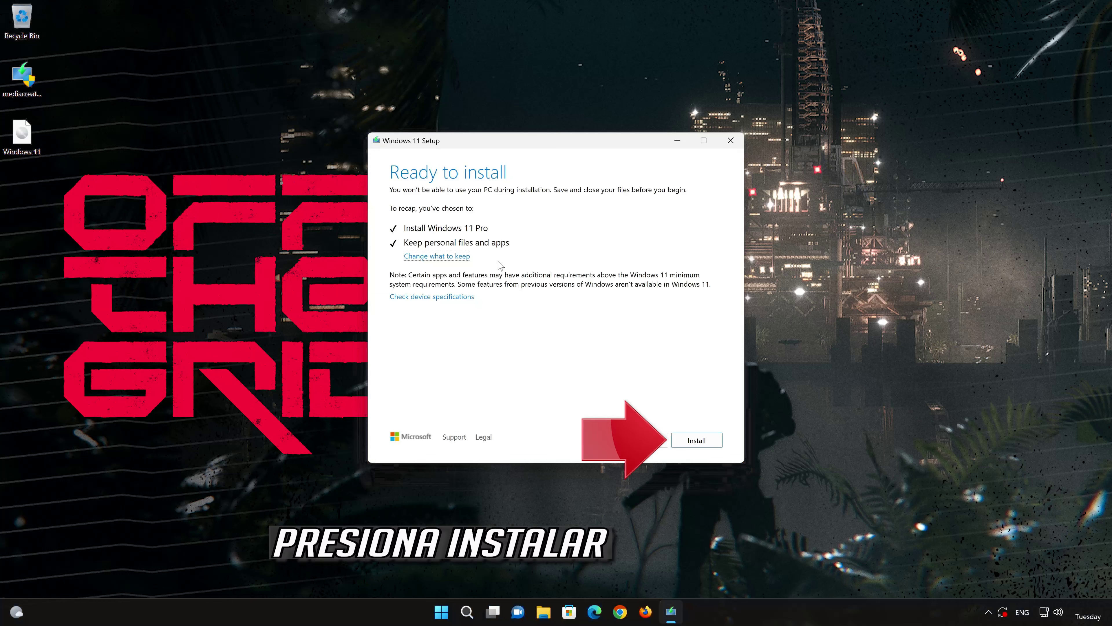
{"action": "left_click", "coordinate": [711, 446]}
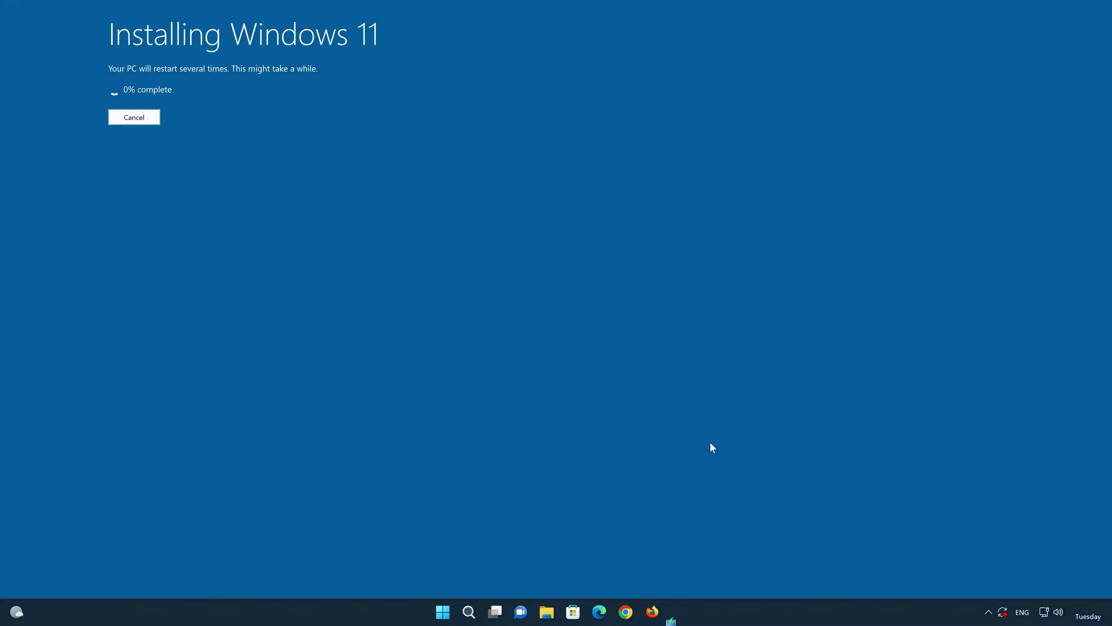